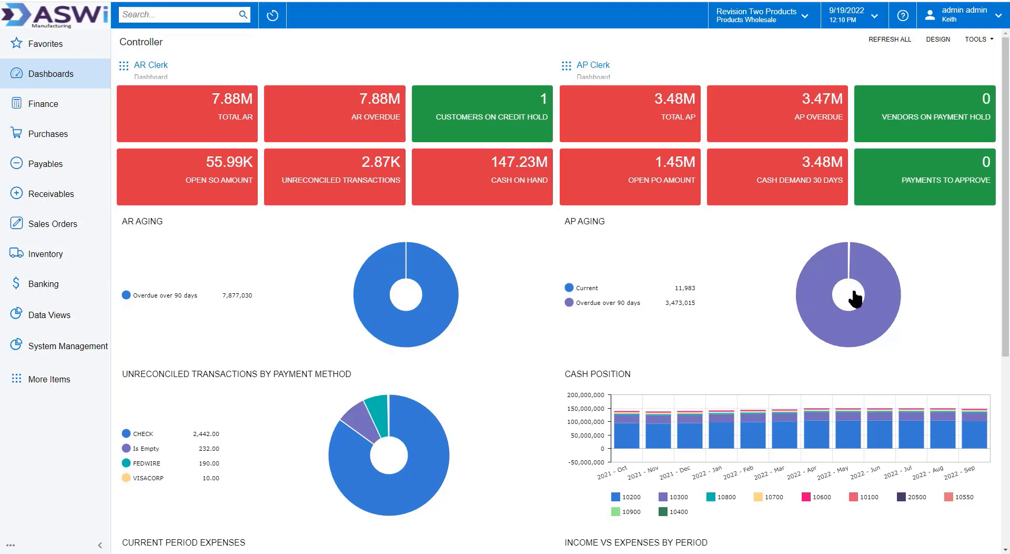
Open Finance > Chart of Accounts and page forward to accounts starting at 14000 Deferred Expenses.
mouse_move(176, 49)
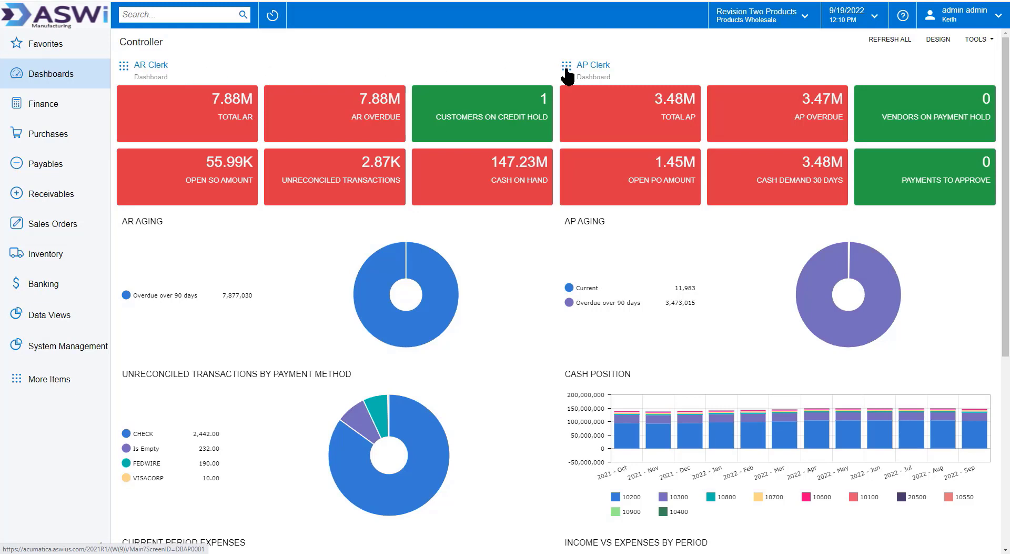
scroll(531, 461, down, 4)
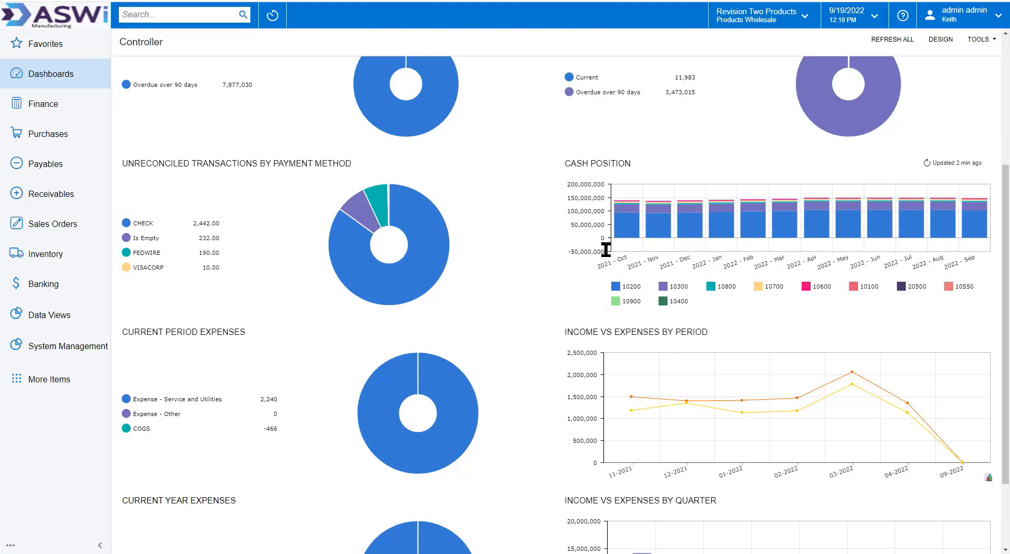
scroll(550, 434, down, 2)
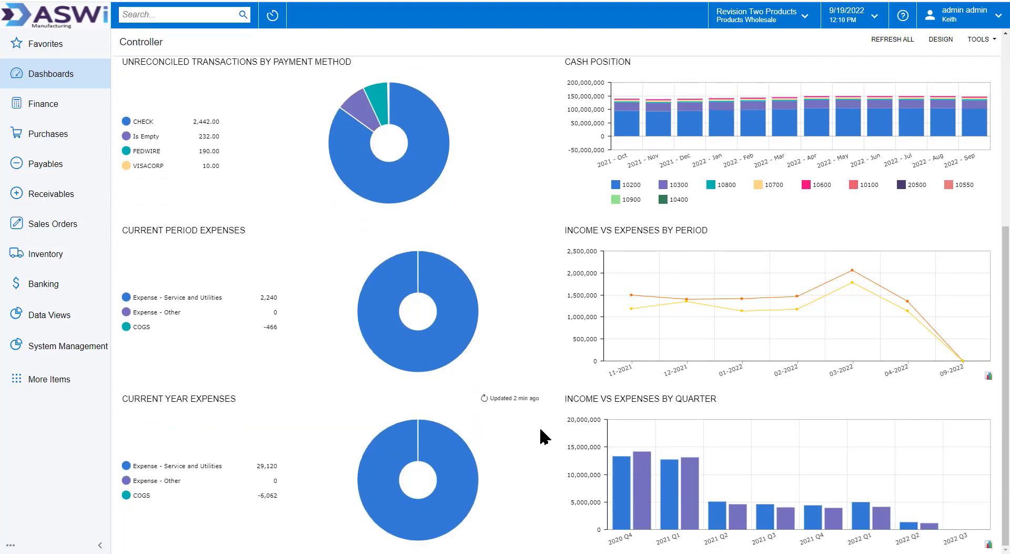
scroll(544, 373, up, 6)
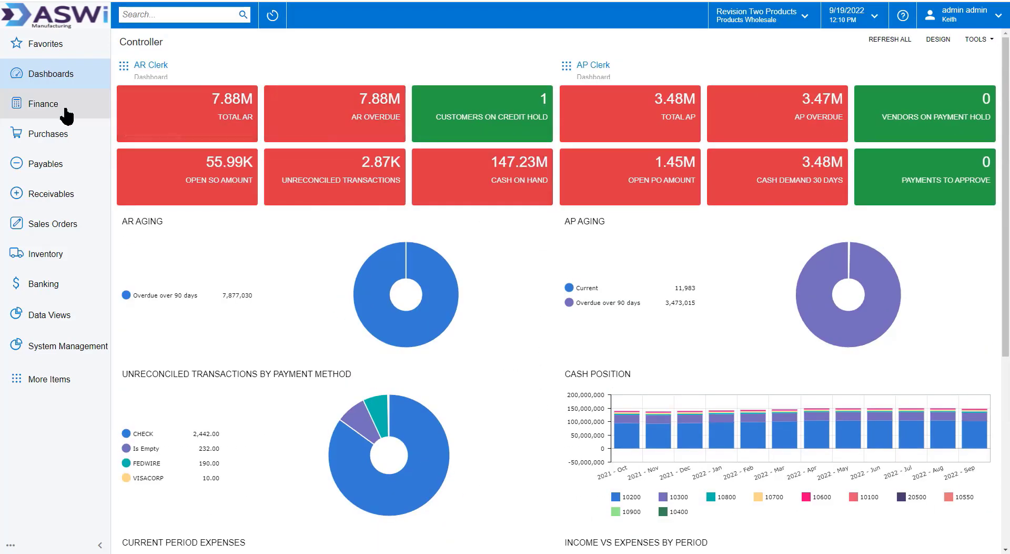
click(43, 106)
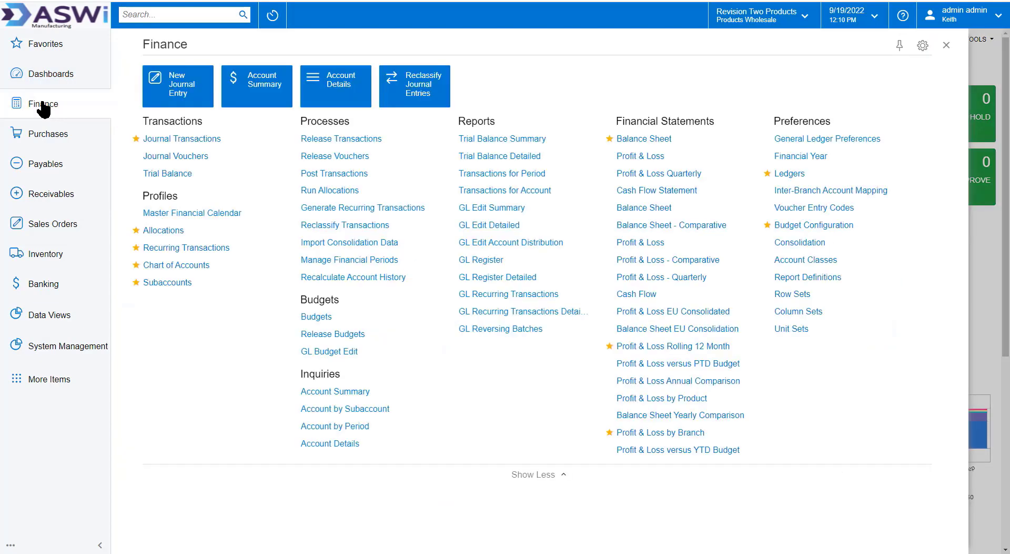
click(195, 266)
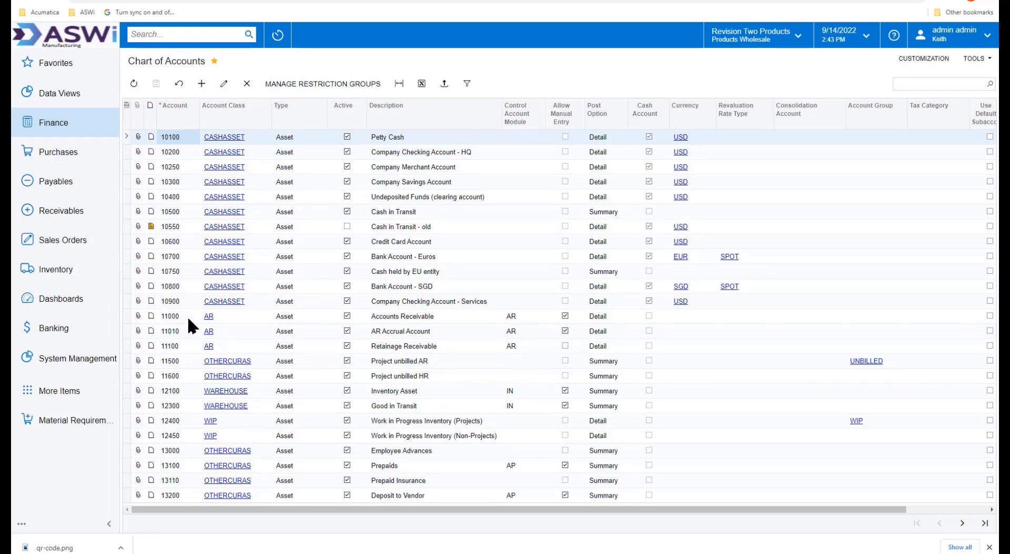
click(963, 523)
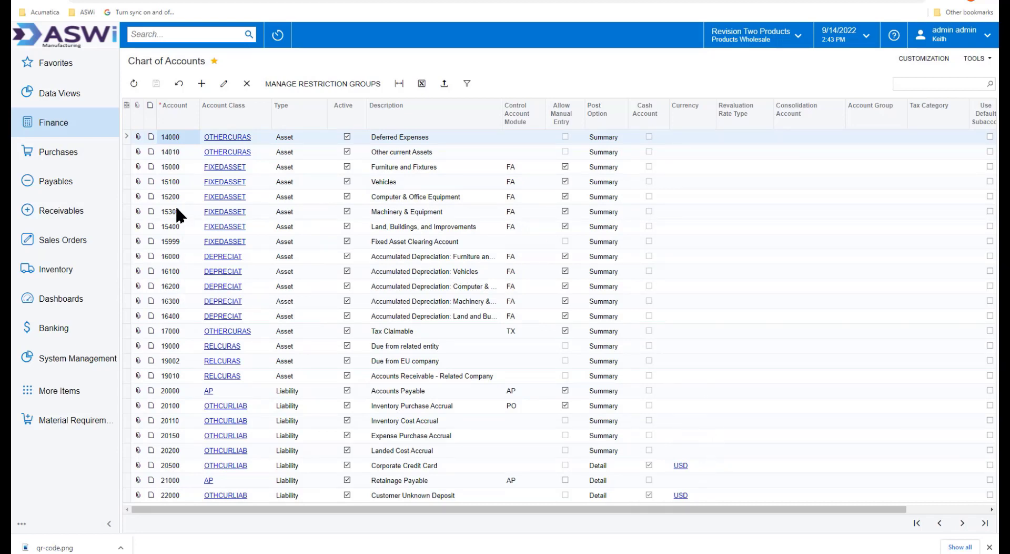
Open Favorites > Subaccounts to list codes like 000-CON Consulting and WID-000 Widgets.
click(55, 66)
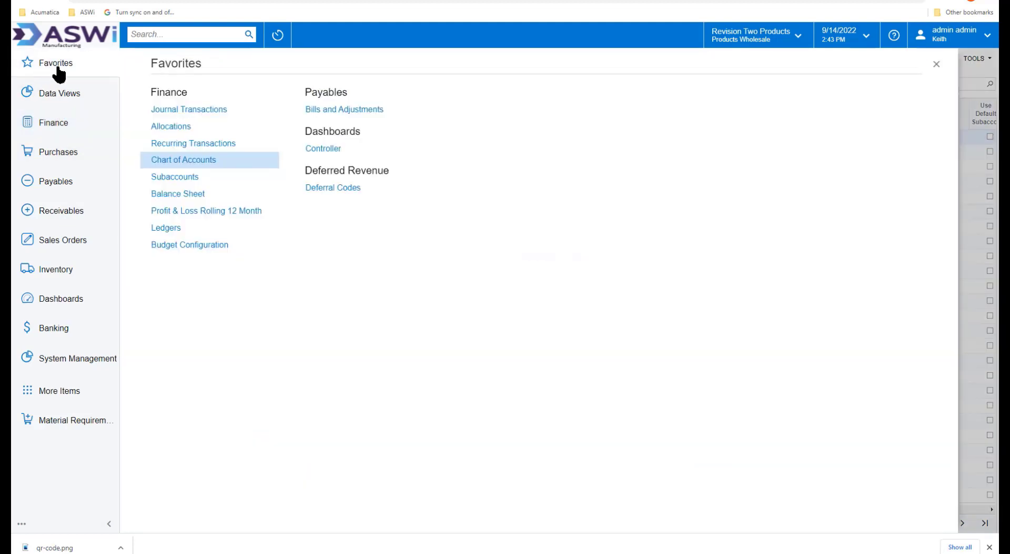
click(168, 179)
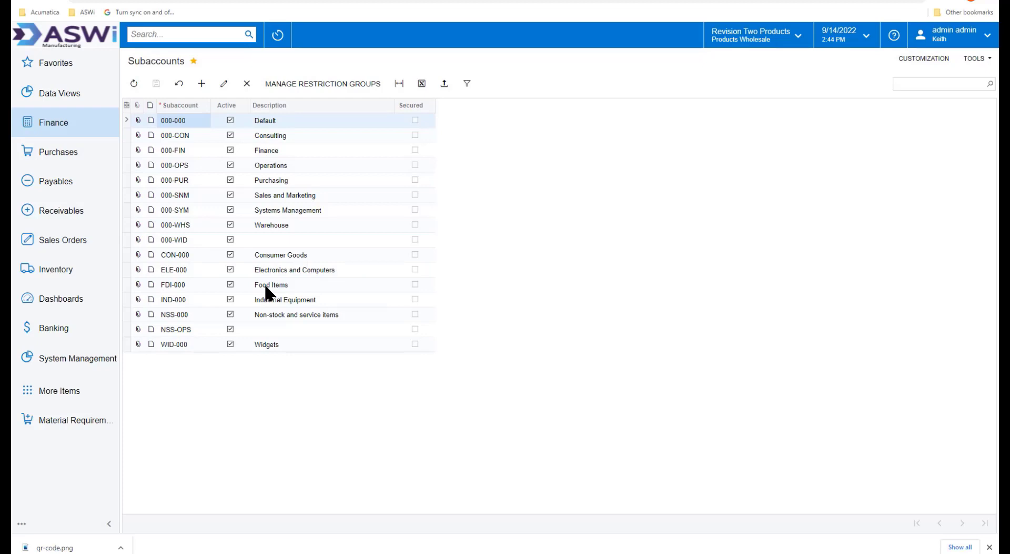
Show allocation 000002's destination accounts splitting 62900 across four branches at 70, 15, 5 and 10 percent.
click(61, 65)
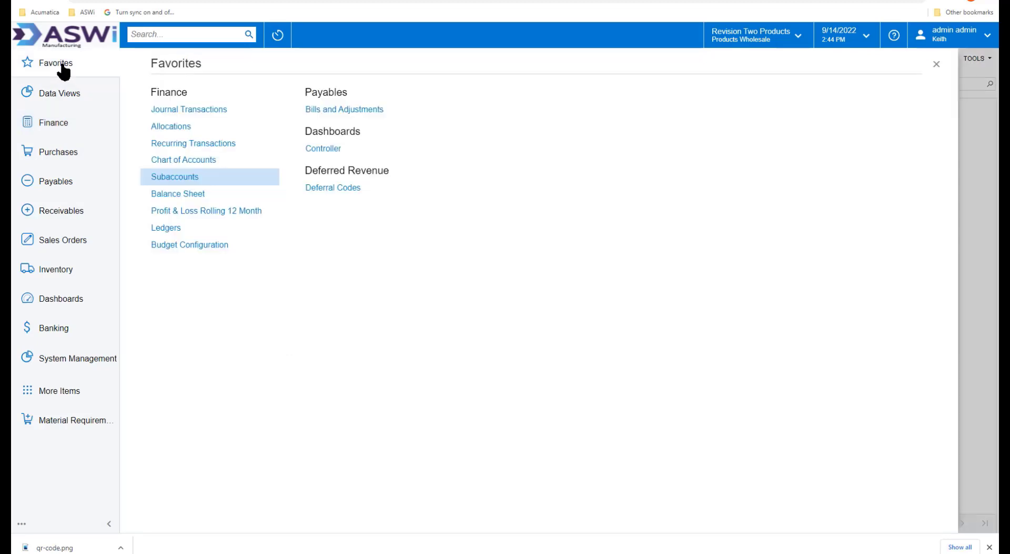
click(166, 128)
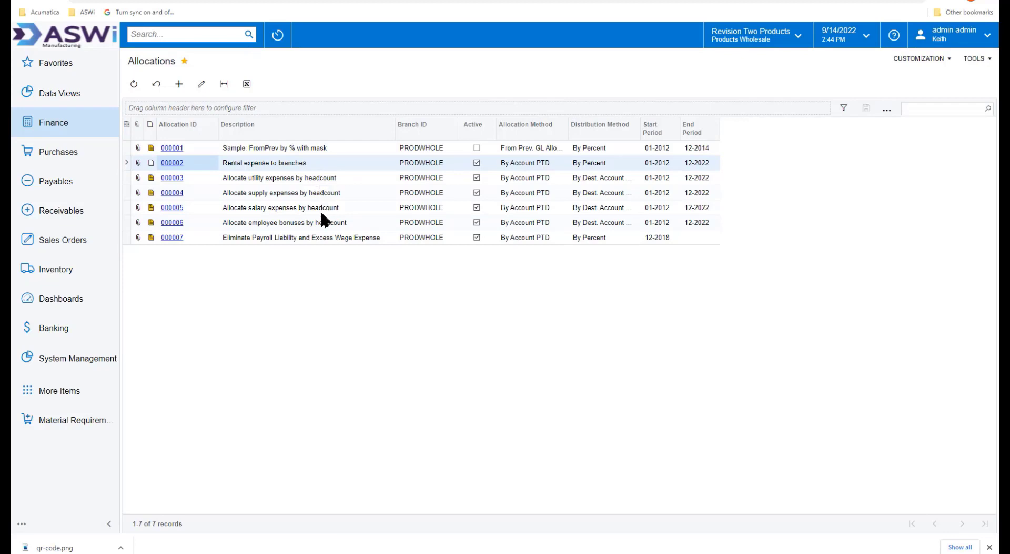
click(173, 164)
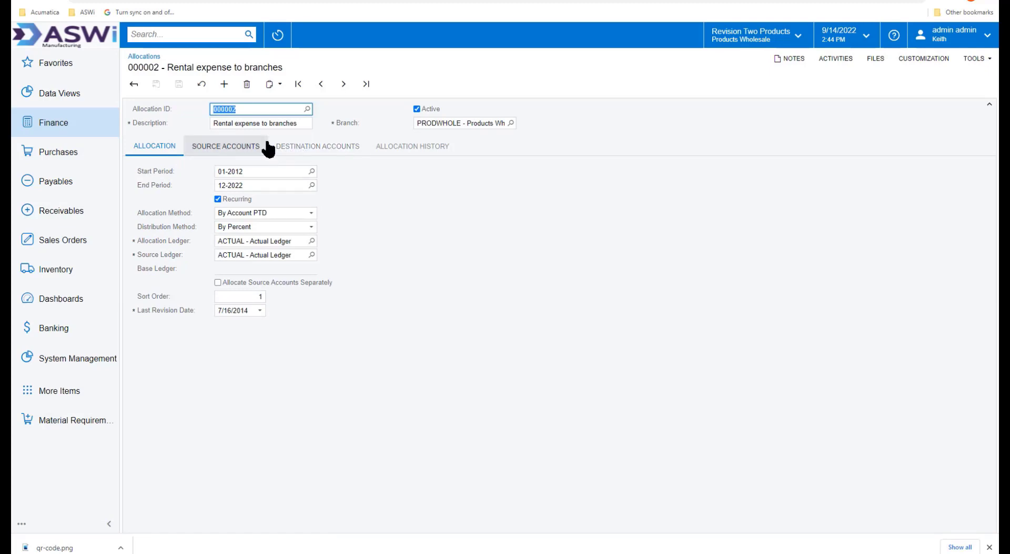
click(314, 151)
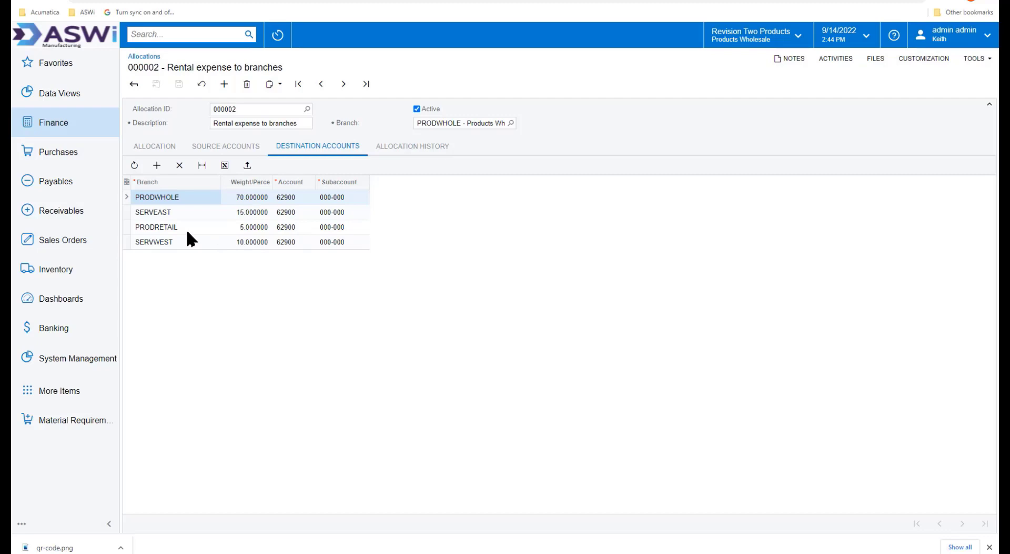
View recurring schedule 000006 Monthly interest payment on loan, then return to the Finance menu.
click(48, 127)
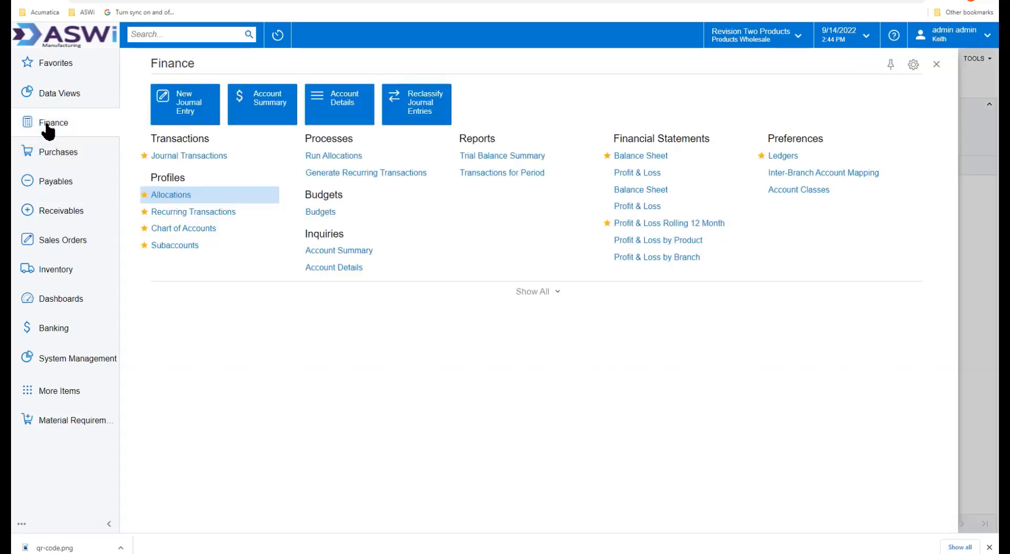
click(174, 213)
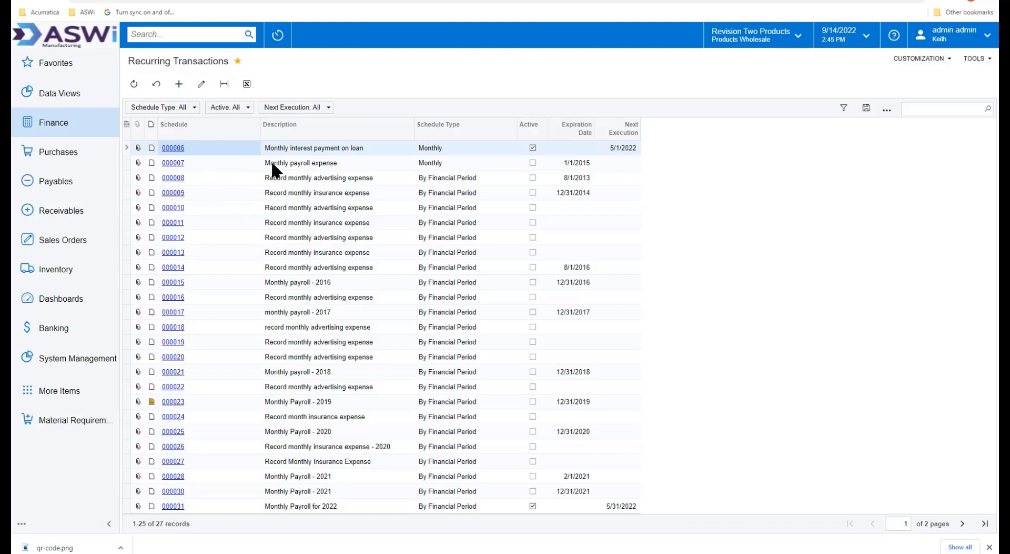
click(171, 149)
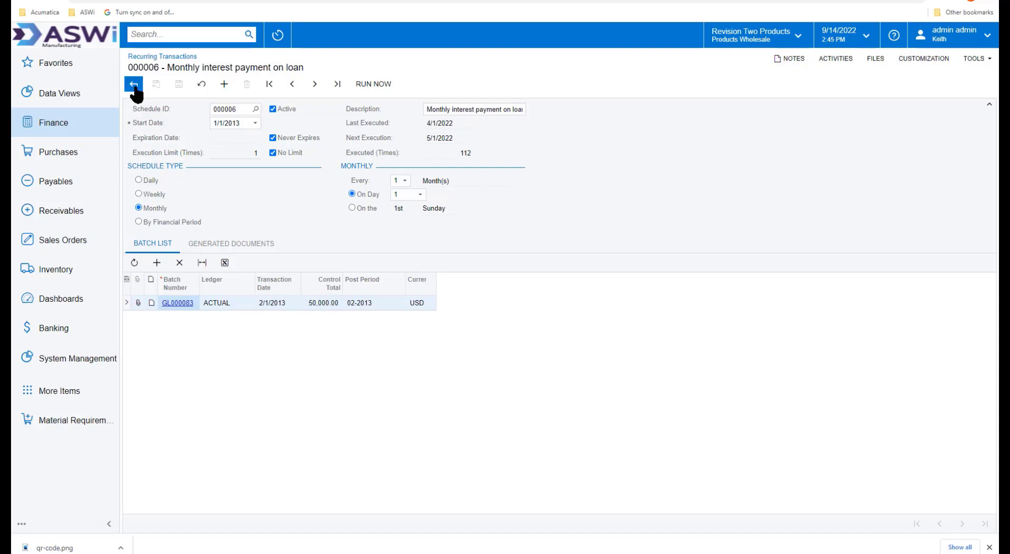
click(65, 127)
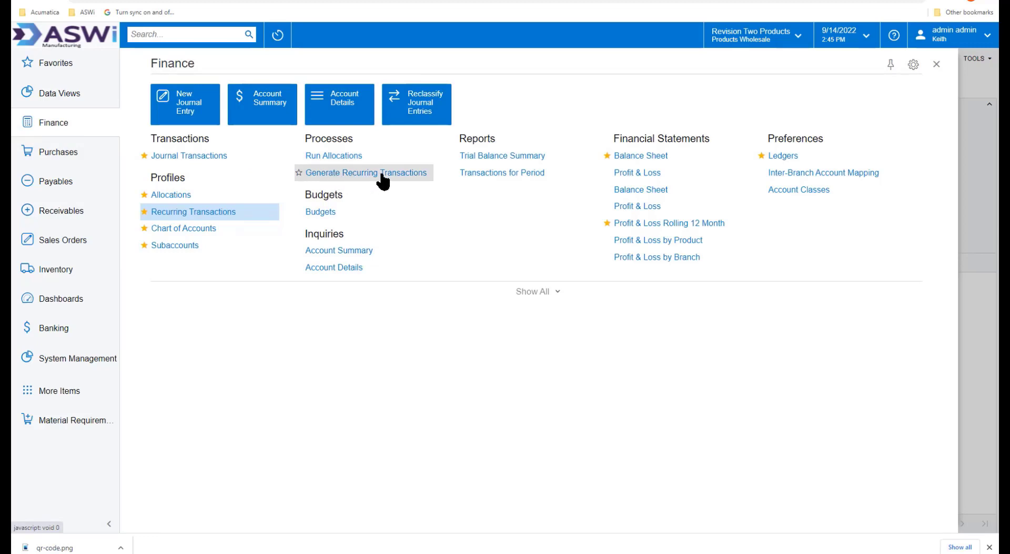
Select all five allocations in Run Allocations and add a new Process All automation schedule.
click(334, 158)
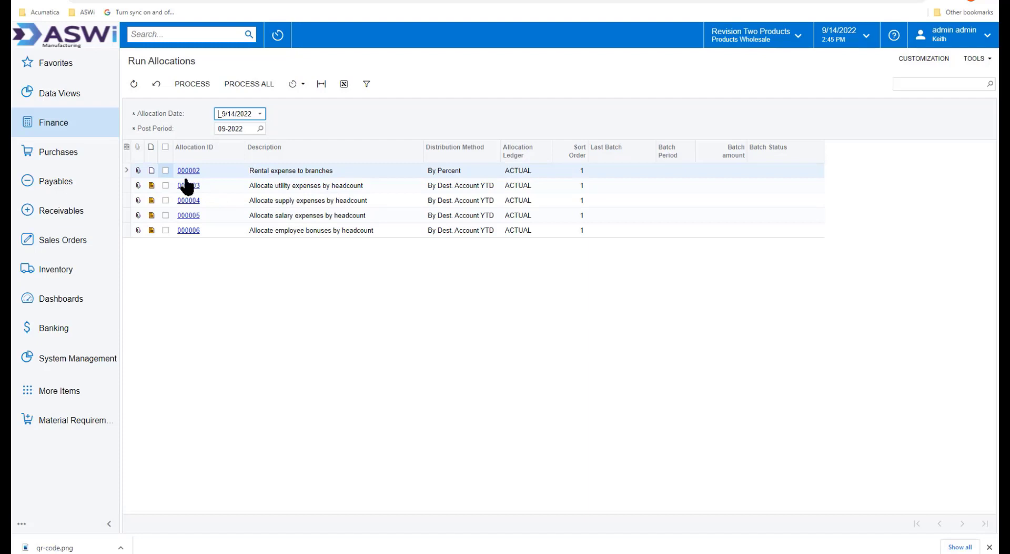
click(167, 147)
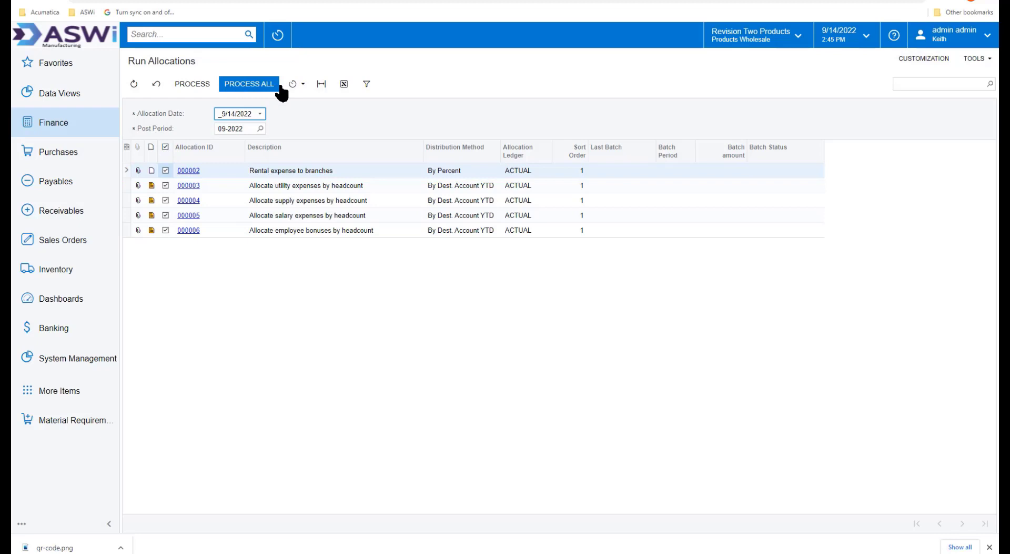
click(304, 85)
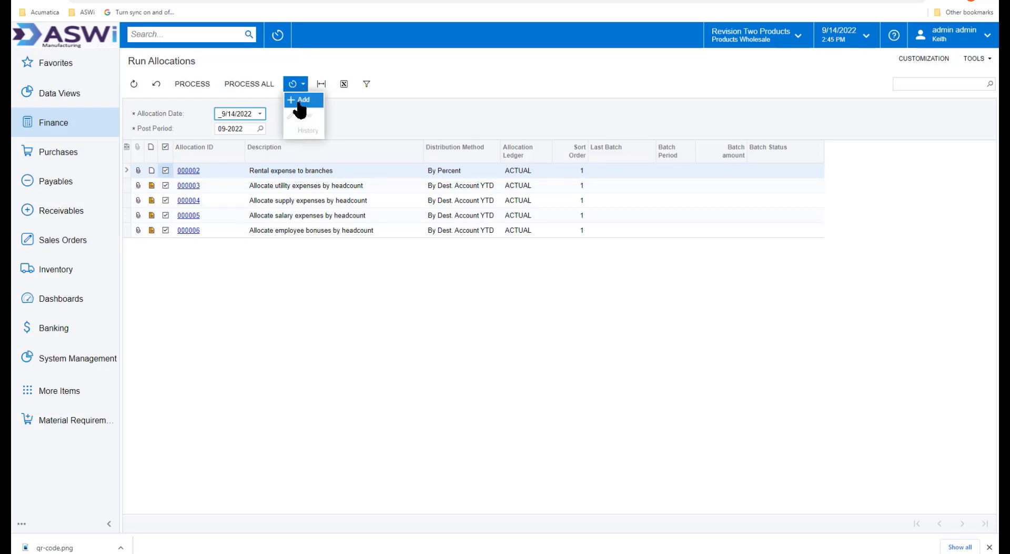
click(300, 101)
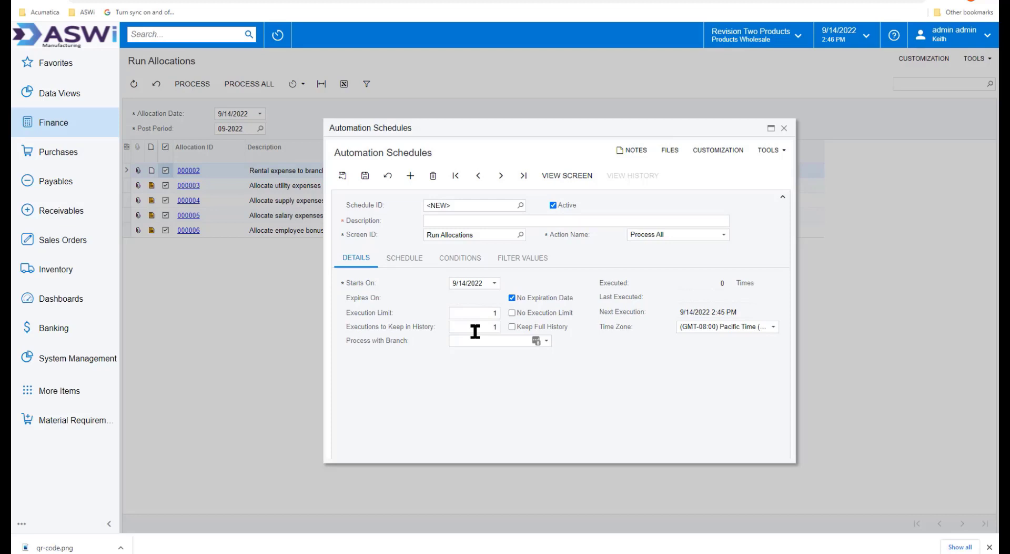
click(401, 264)
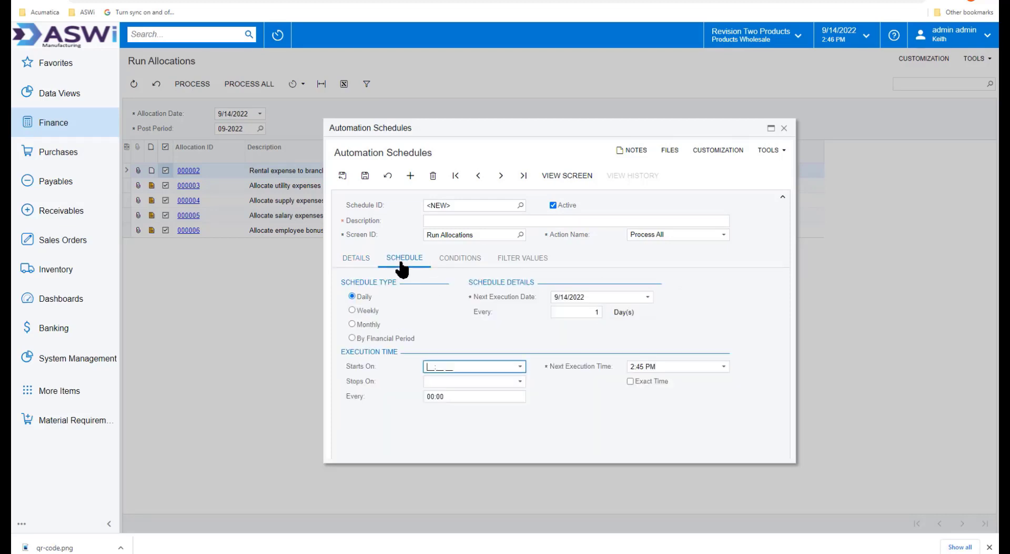
click(352, 324)
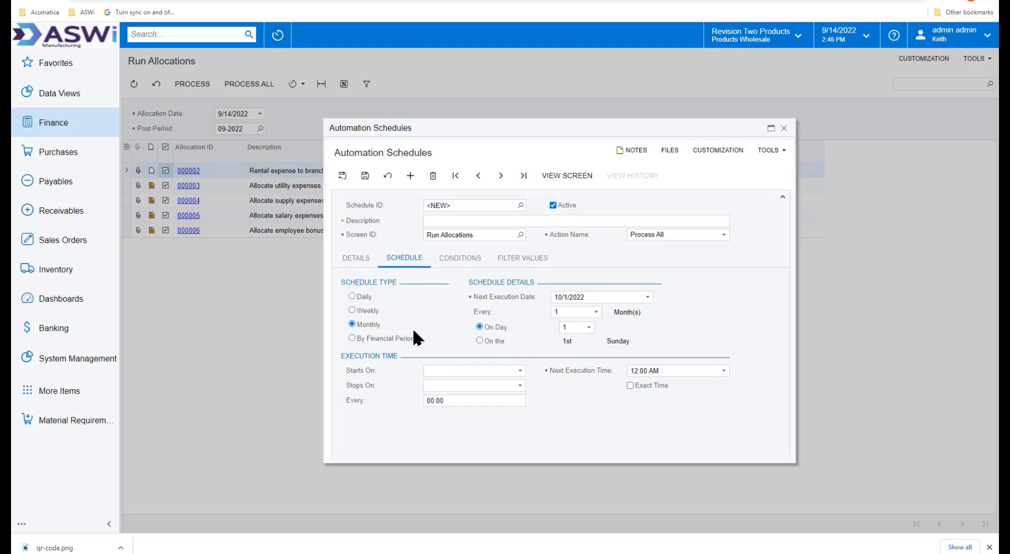
click(353, 338)
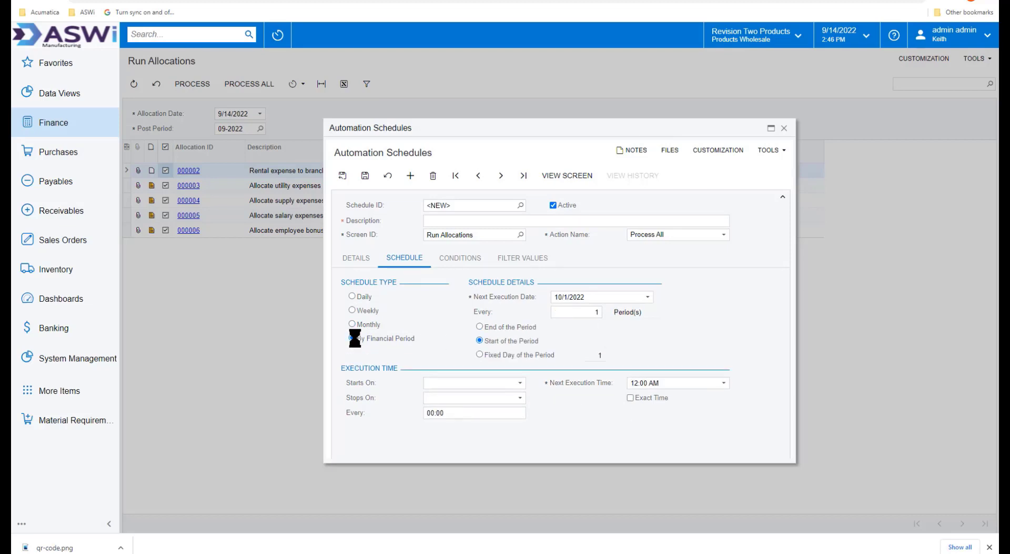
click(480, 327)
click(366, 263)
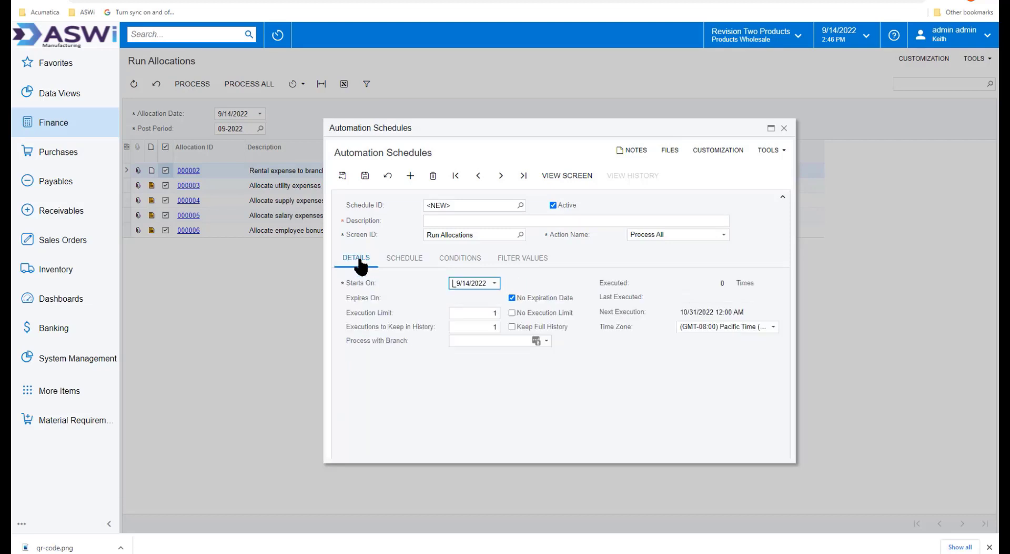
click(785, 128)
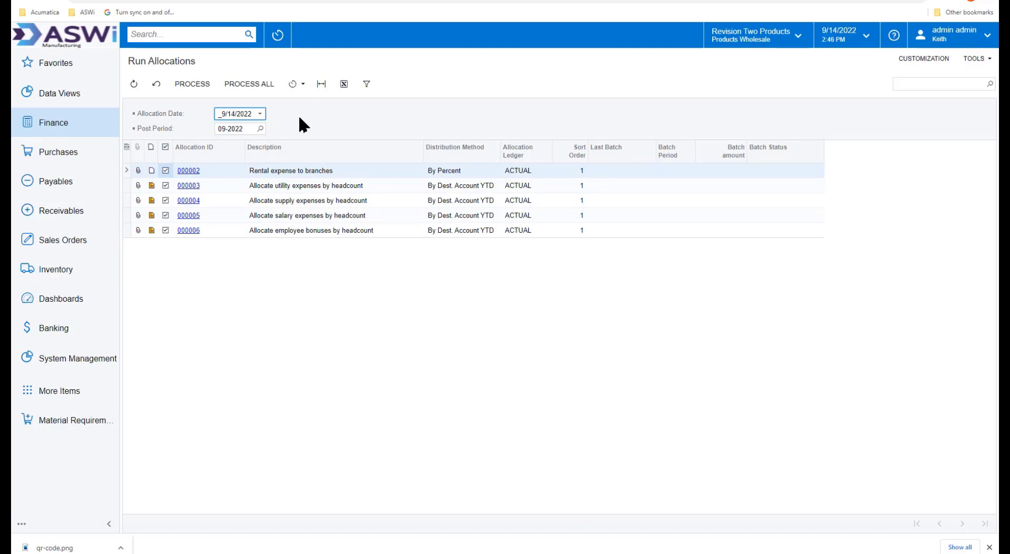
Start a new GL journal batch in Journal Transactions with one blank detail line.
click(542, 126)
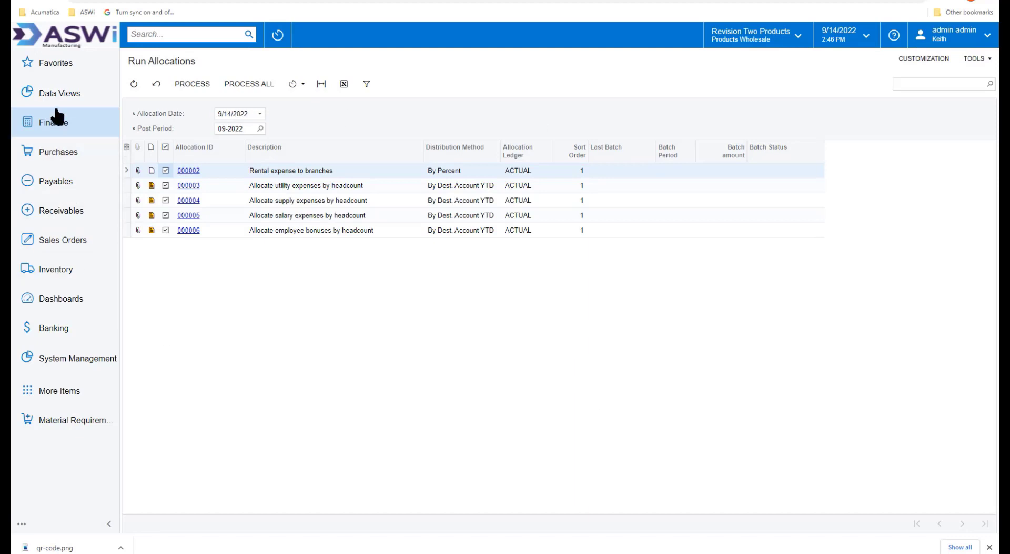
click(50, 67)
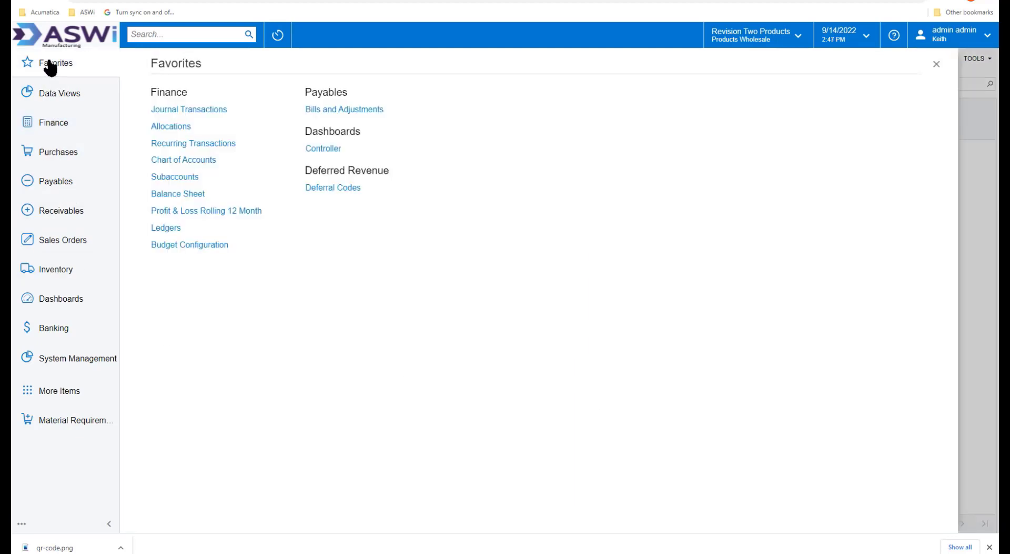
click(169, 110)
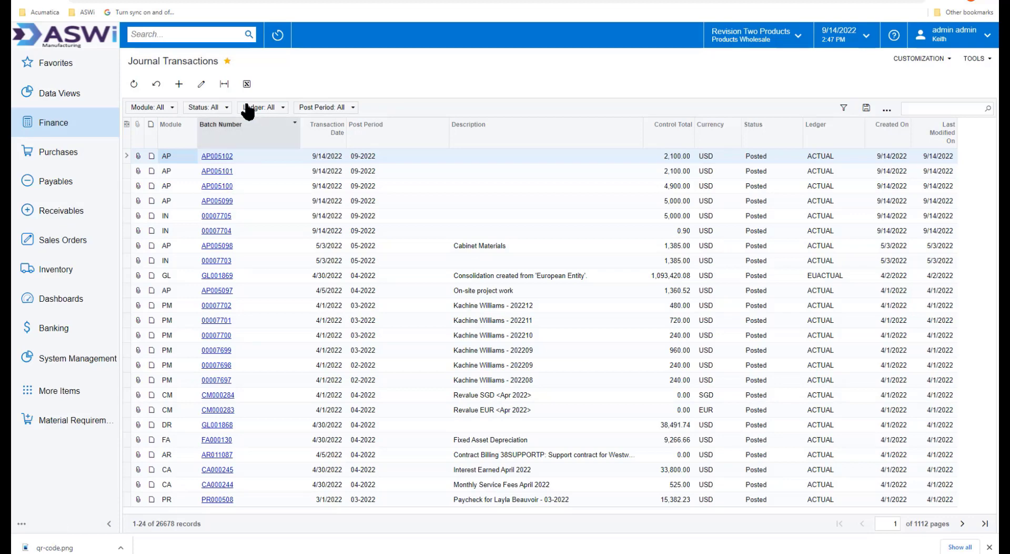
click(178, 85)
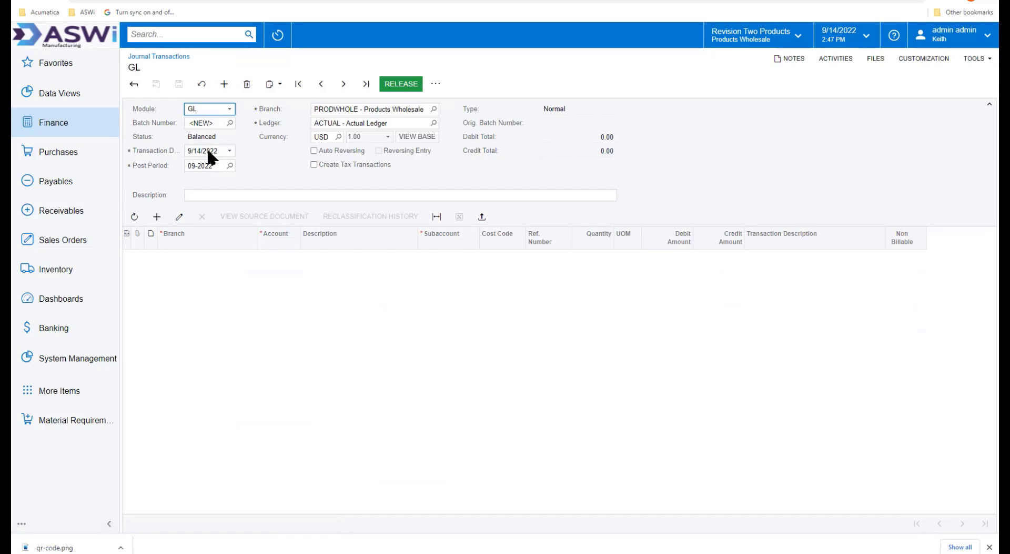
click(157, 217)
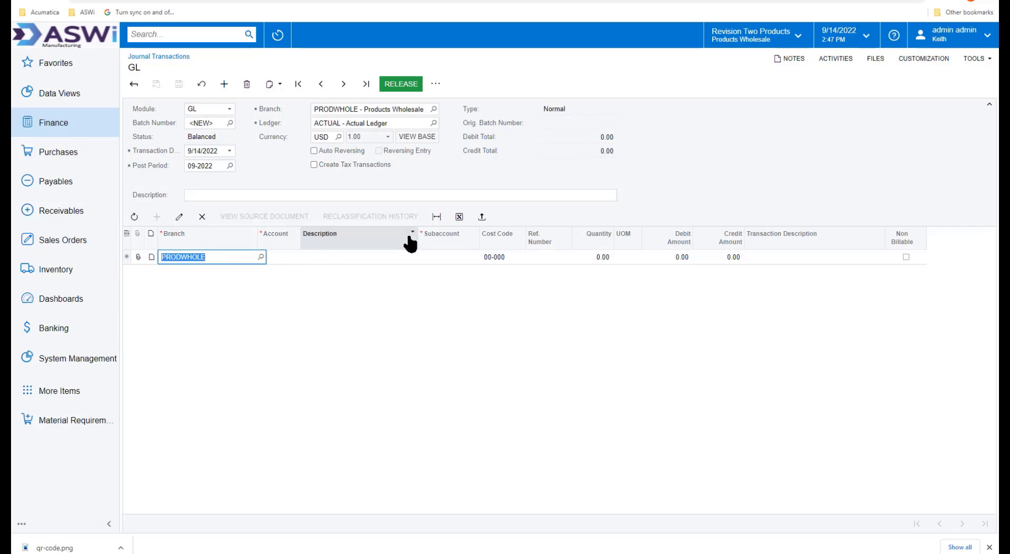
Upload Journal Transactions 20220914.xlsx into the batch with the default Common import settings.
click(482, 218)
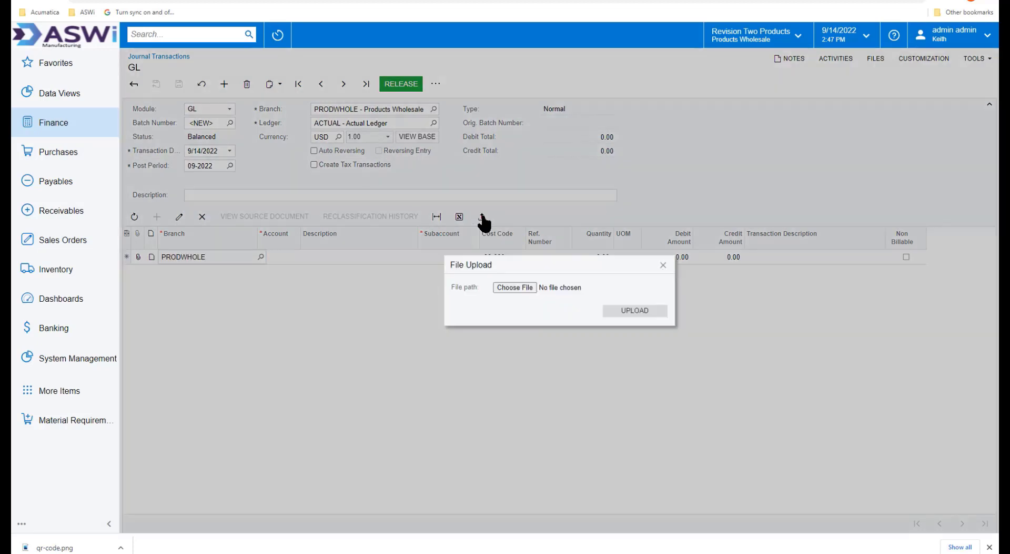
click(515, 287)
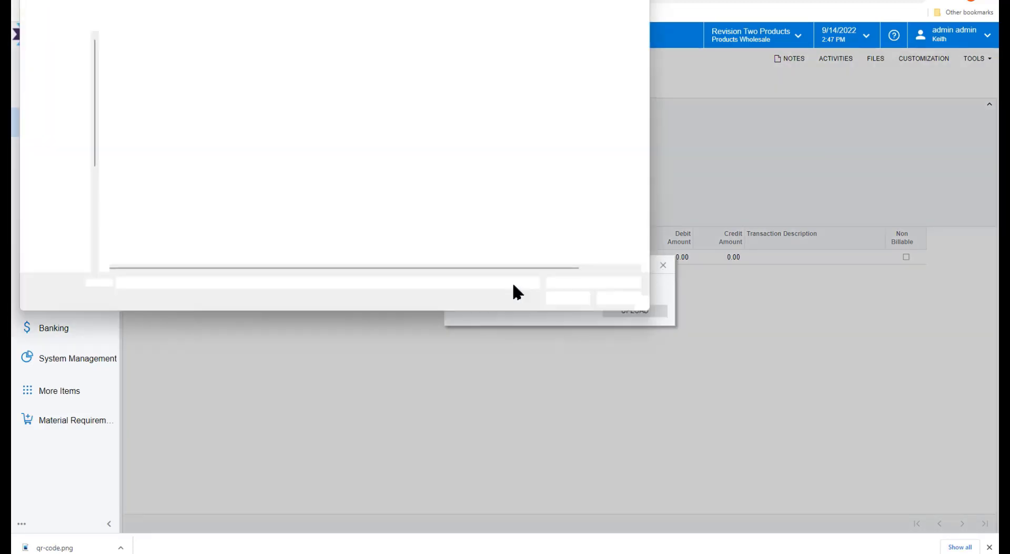
click(160, 116)
double_click(160, 116)
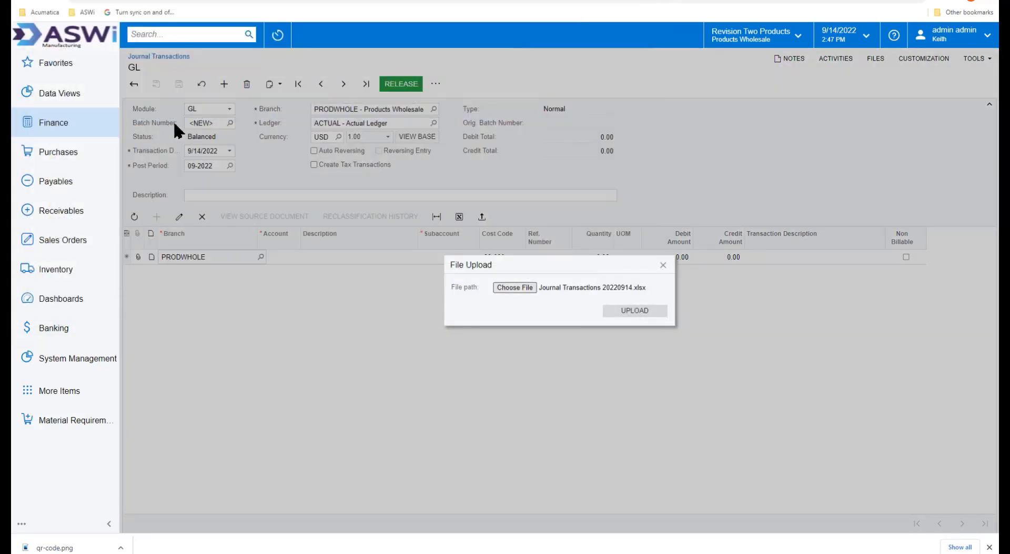
click(643, 309)
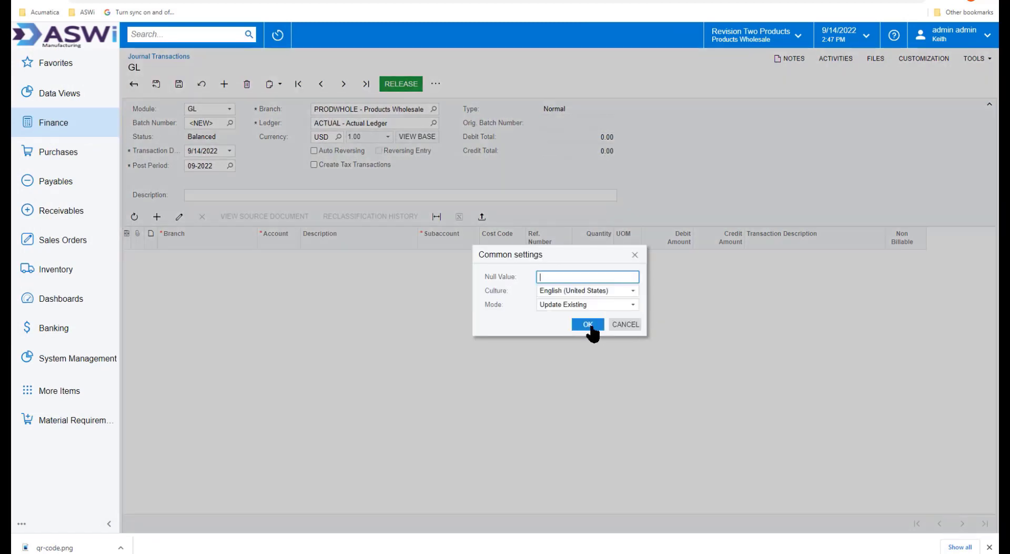
click(589, 325)
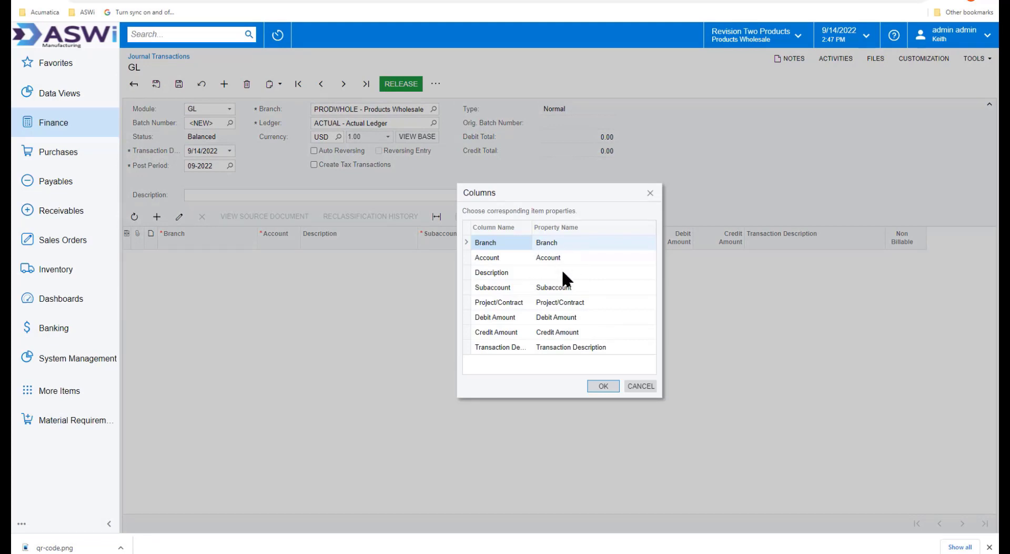
Keep Account mapped to the Account property and import the depreciation lines, balanced at 9,266.66.
click(569, 257)
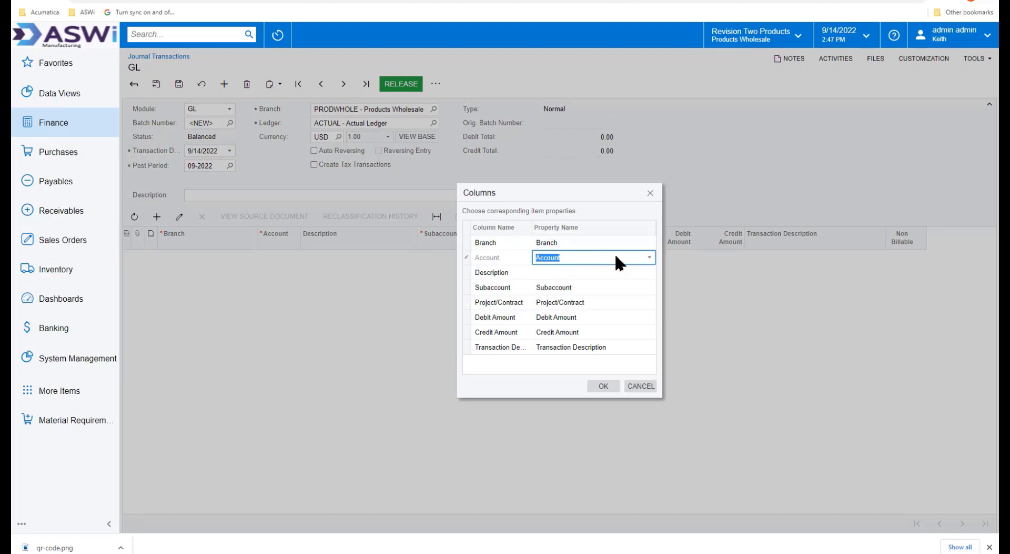
click(649, 258)
click(650, 258)
click(604, 386)
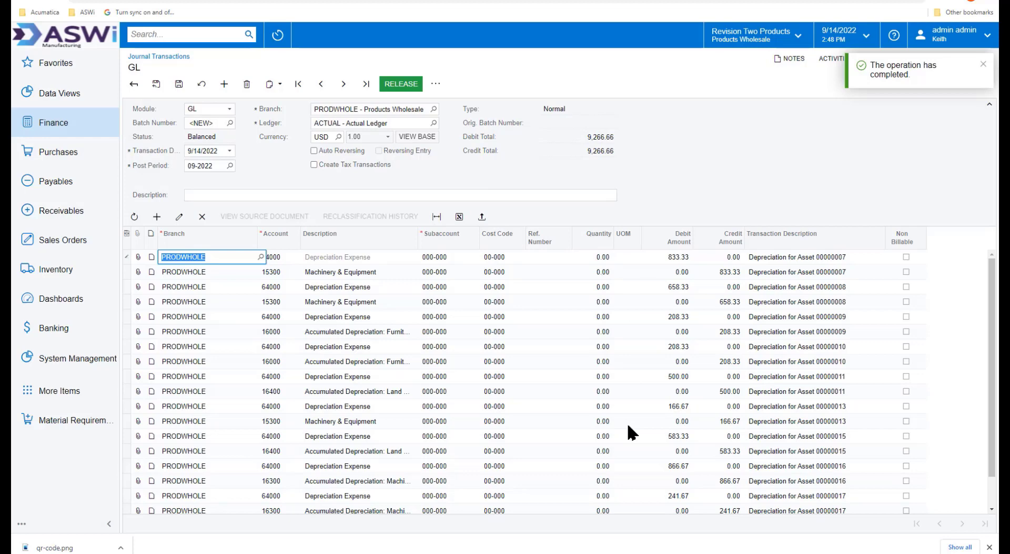
click(673, 435)
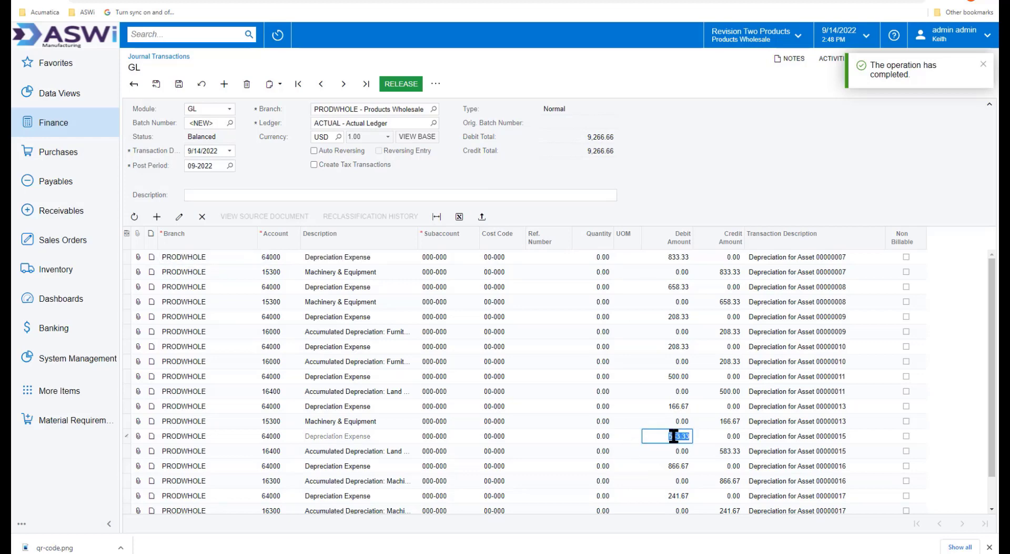
click(674, 157)
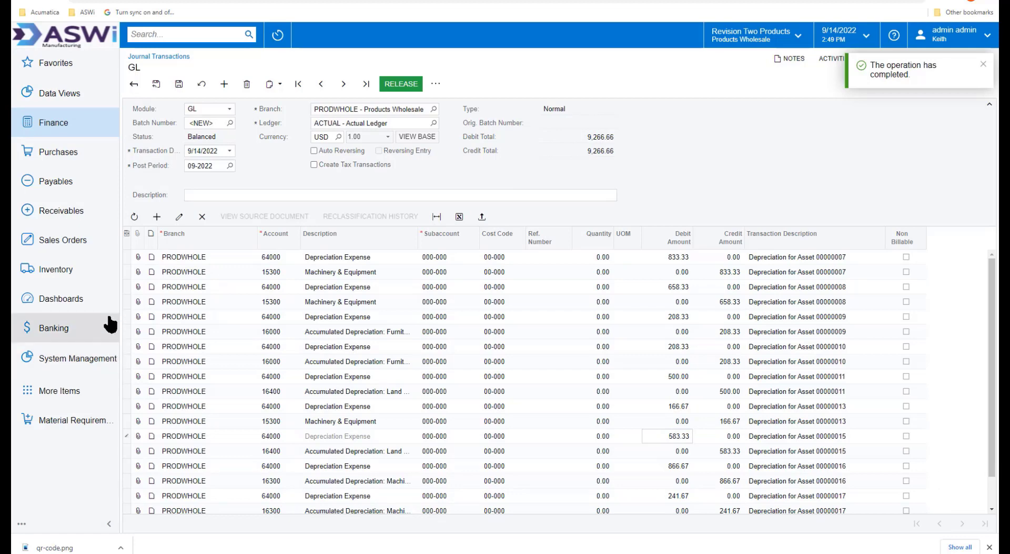
click(62, 66)
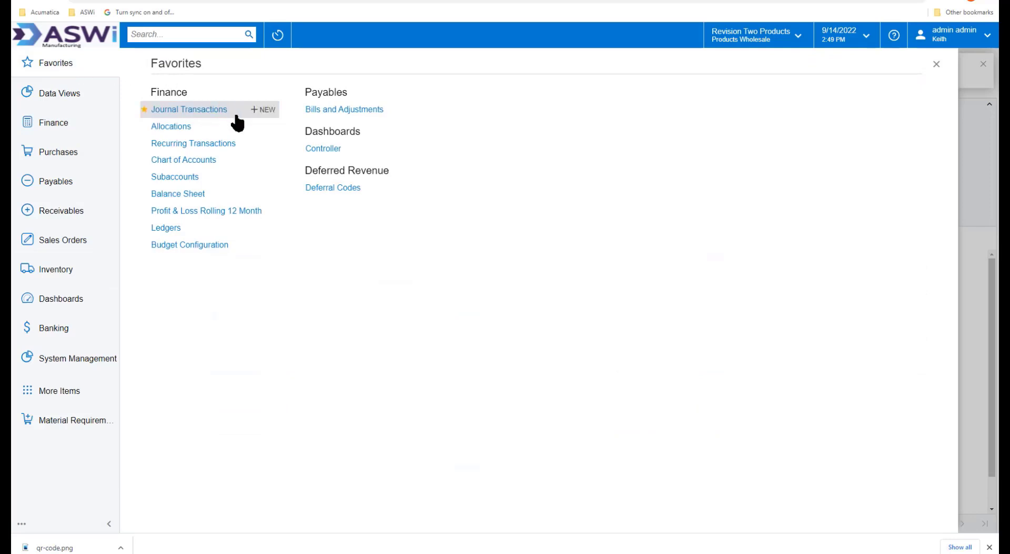
Check the three deferral codes, then open Payables > Bills and Adjustments listing 2,989 documents.
click(327, 189)
click(547, 58)
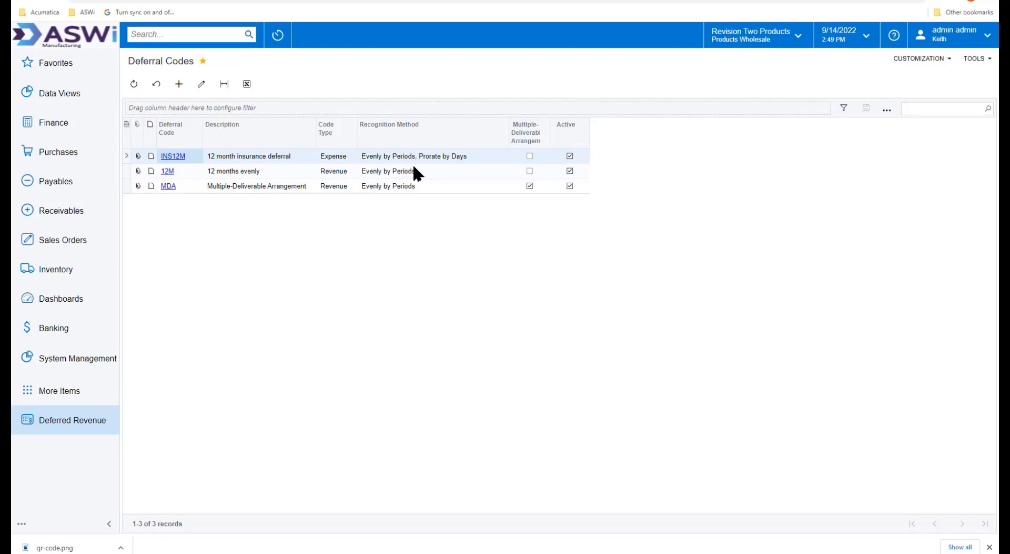
click(51, 185)
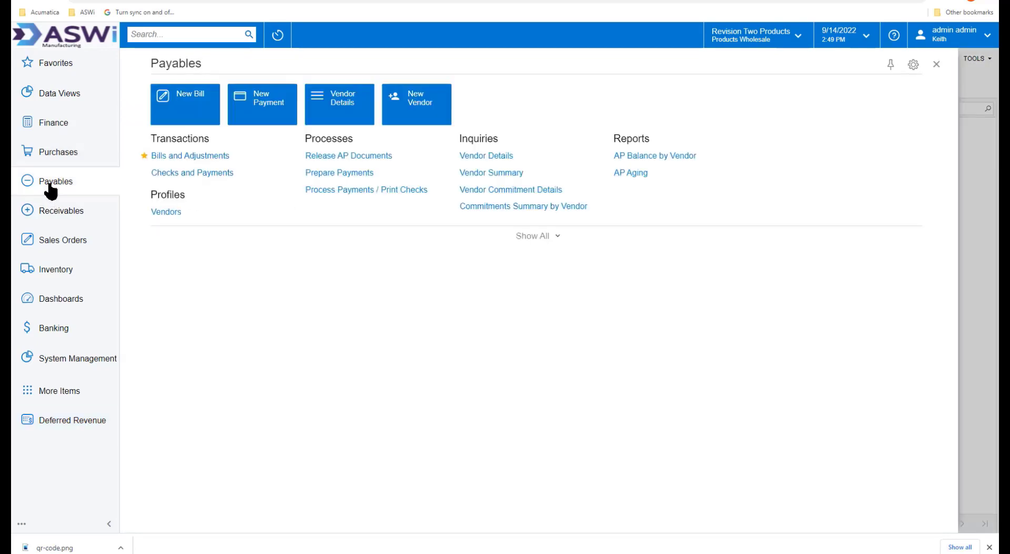
click(178, 158)
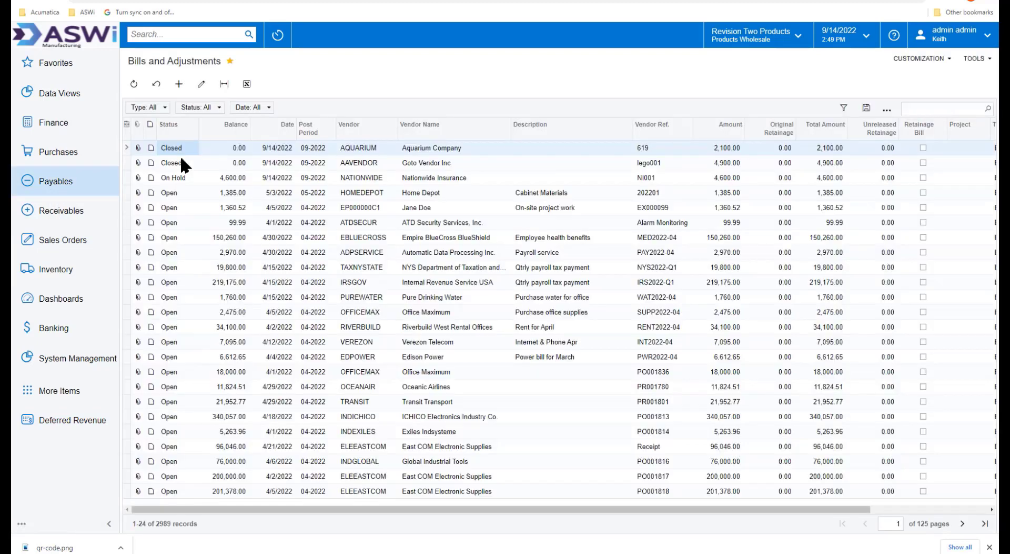
Give bill 003305's 4,600.00 Property Insurance line deferral code INS12M, save, and view its deferral schedule.
double_click(239, 179)
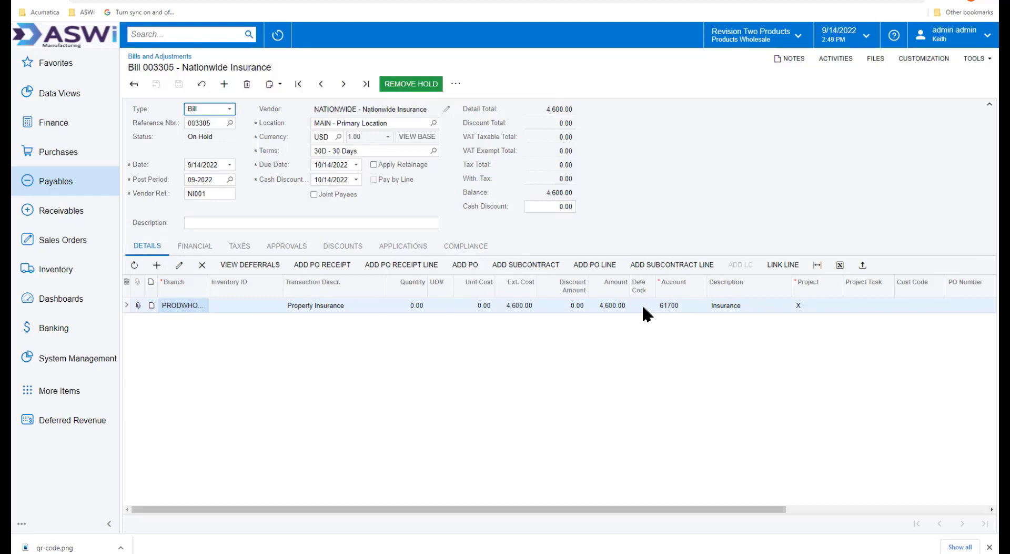
click(643, 306)
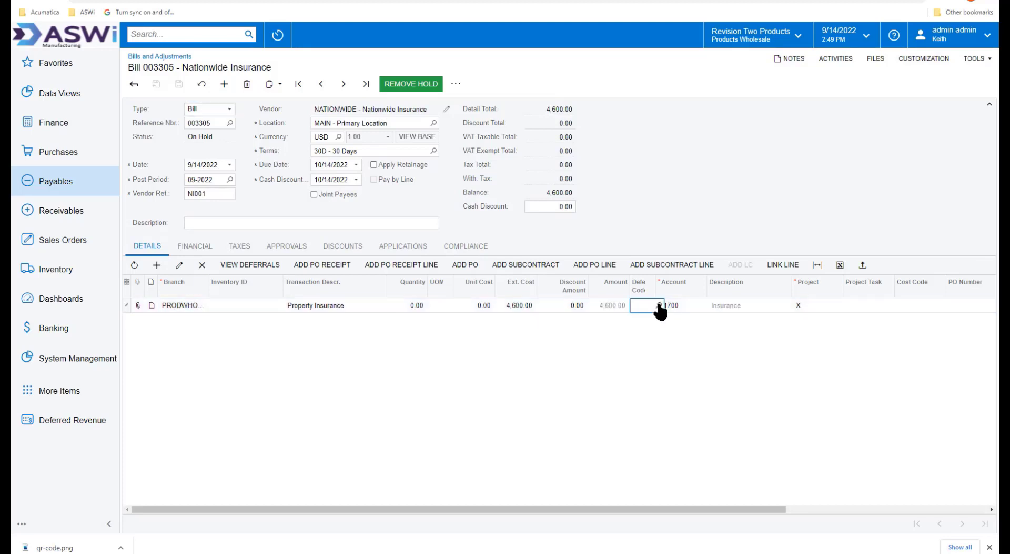
click(659, 304)
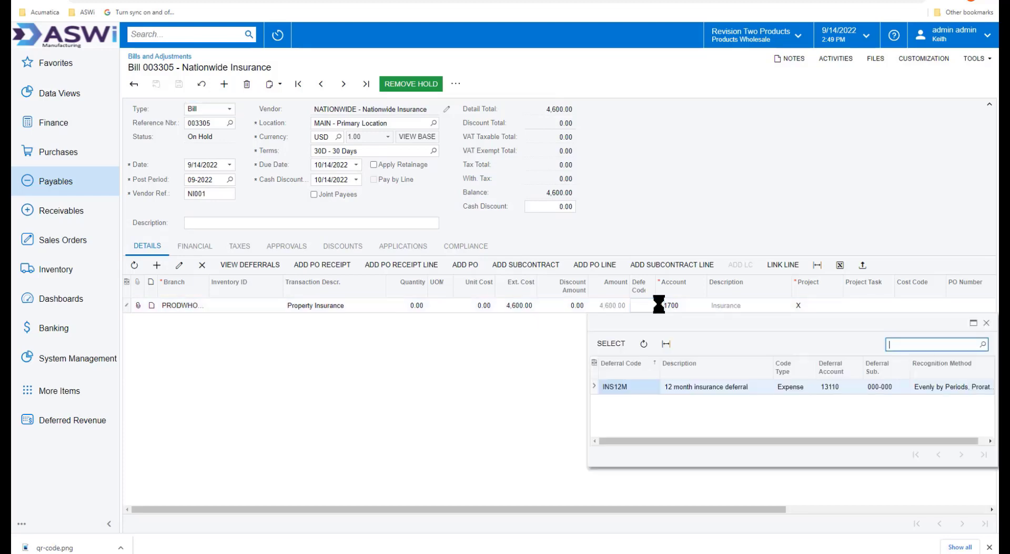
double_click(616, 387)
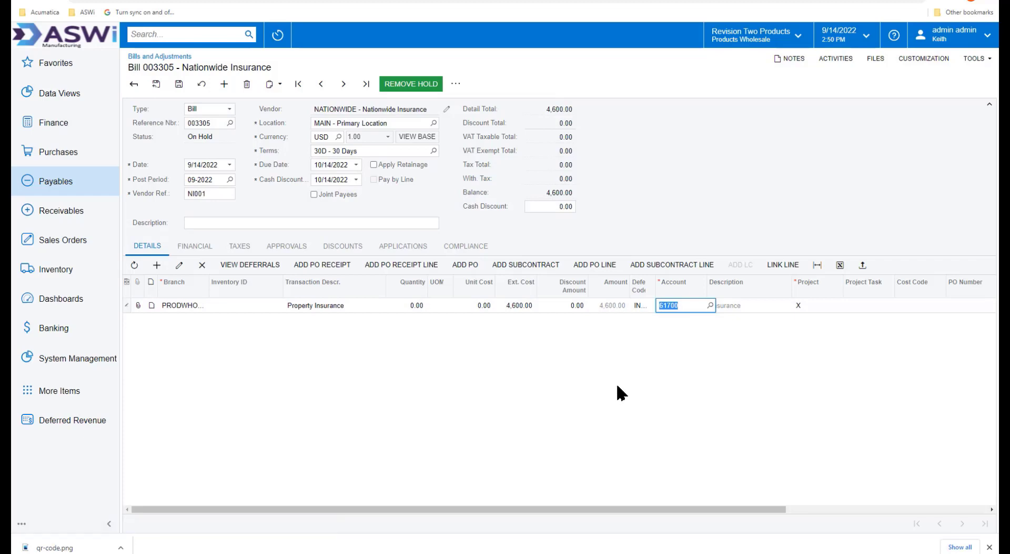
click(179, 90)
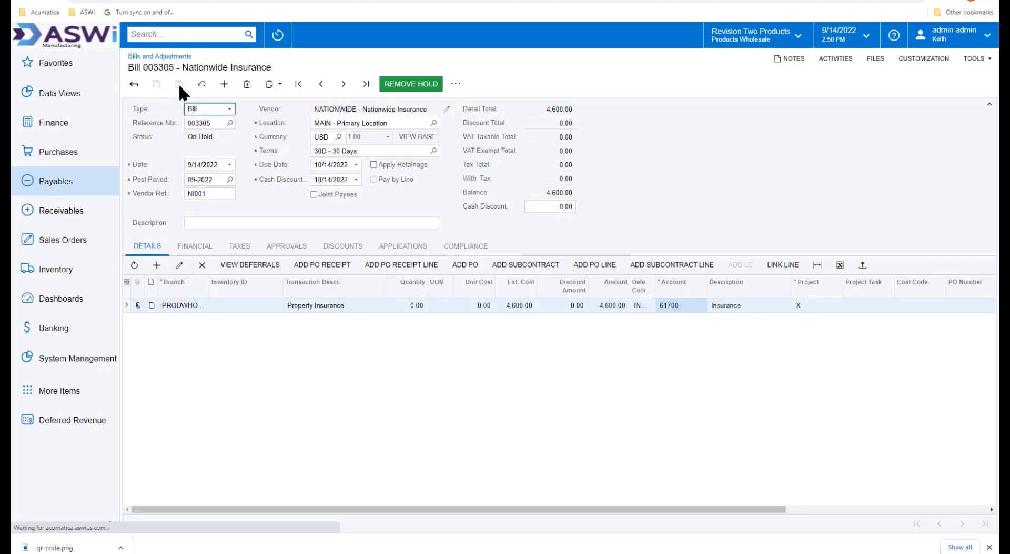
click(250, 271)
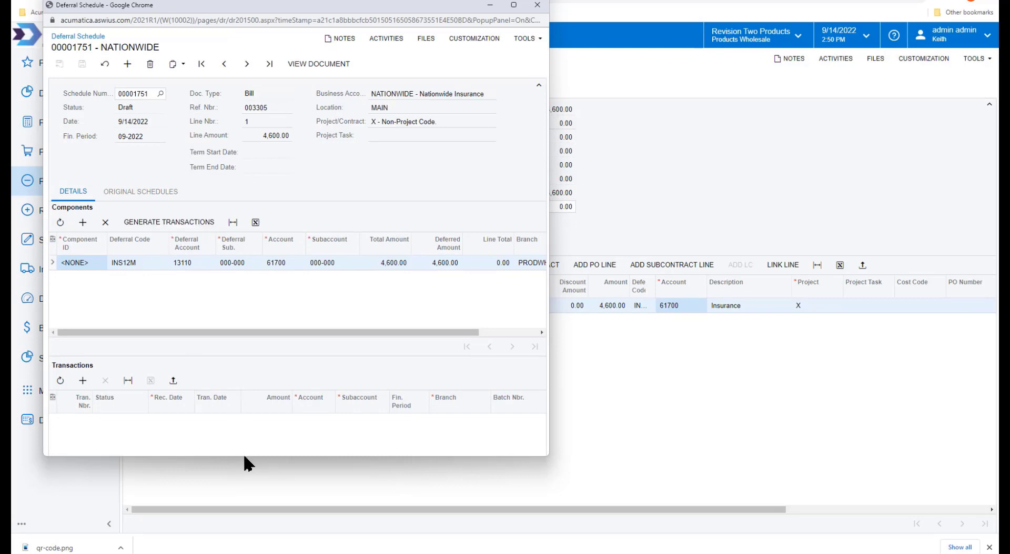
Generate schedule 00001751's monthly 383.33 transactions through 09-2023, review them, and close the window.
drag(245, 456, 245, 515)
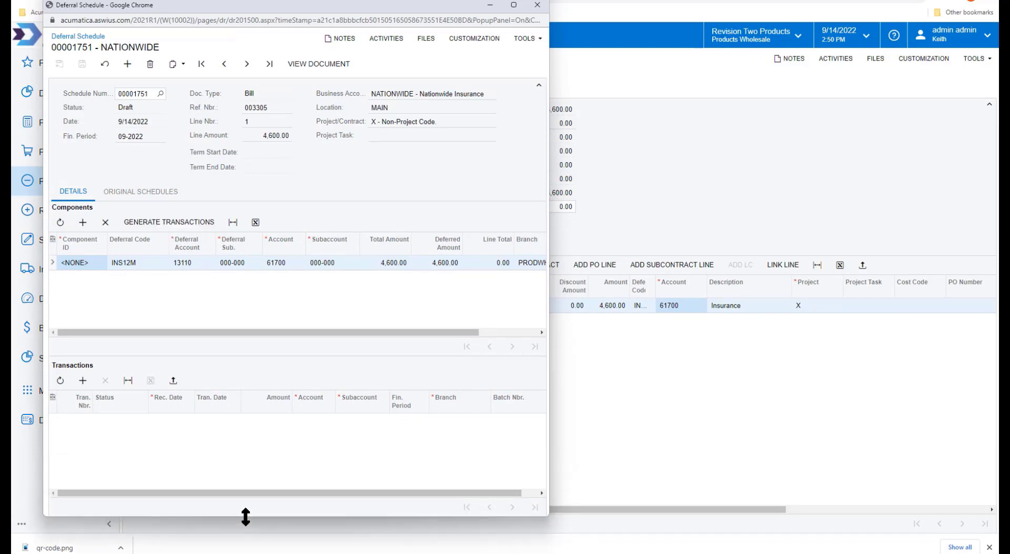
click(181, 221)
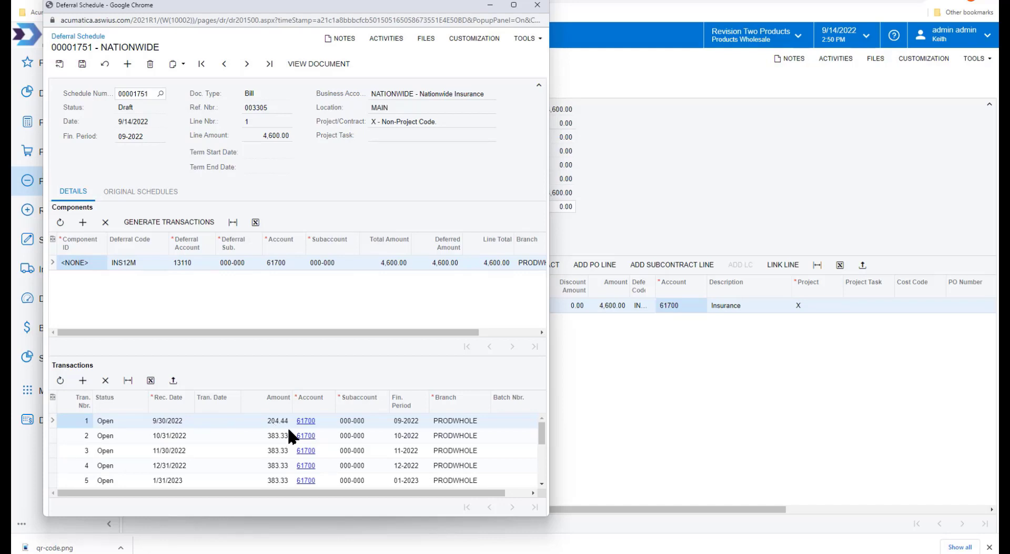
drag(542, 436, 538, 472)
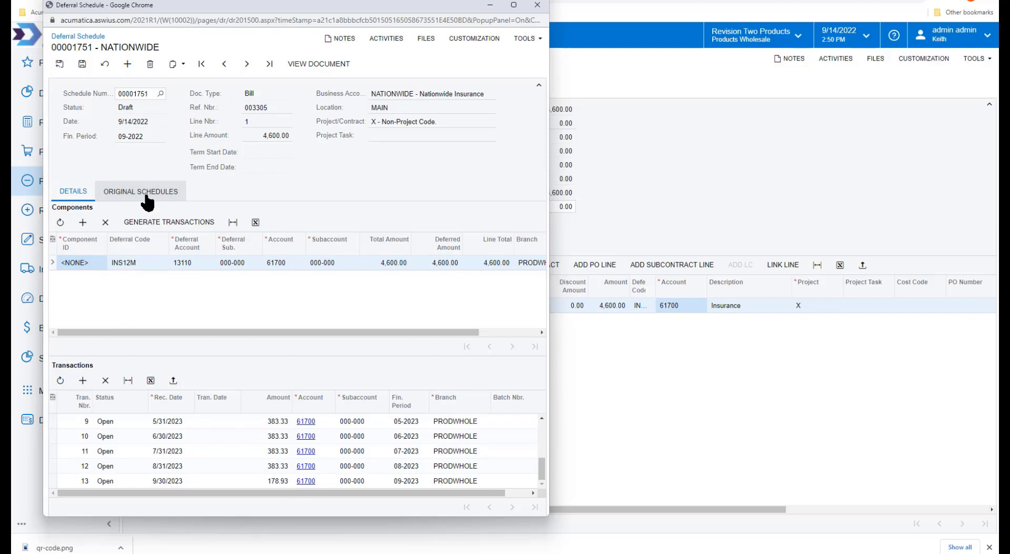
click(537, 5)
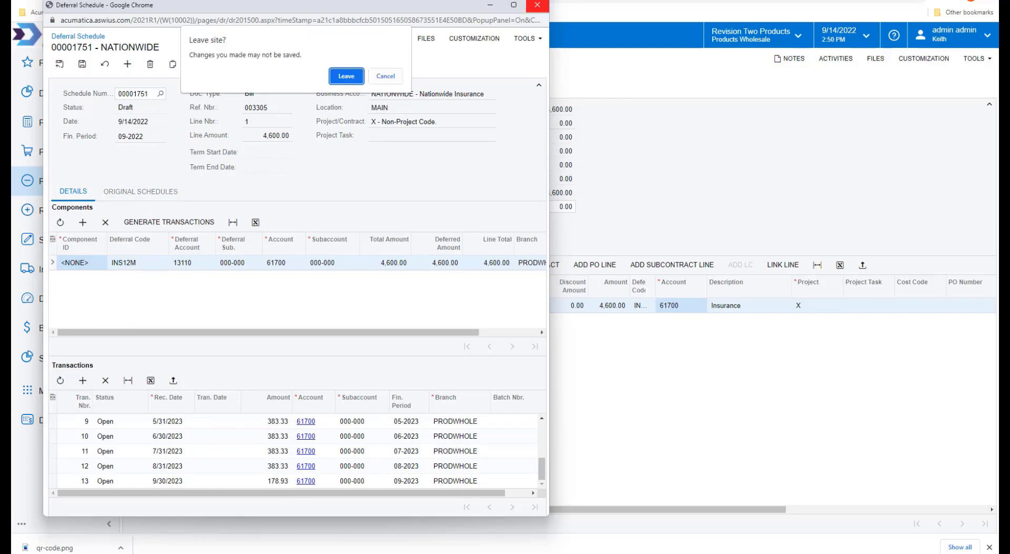
Discard the schedule changes and open the Finance workspace, checking the company and branch selector.
click(360, 75)
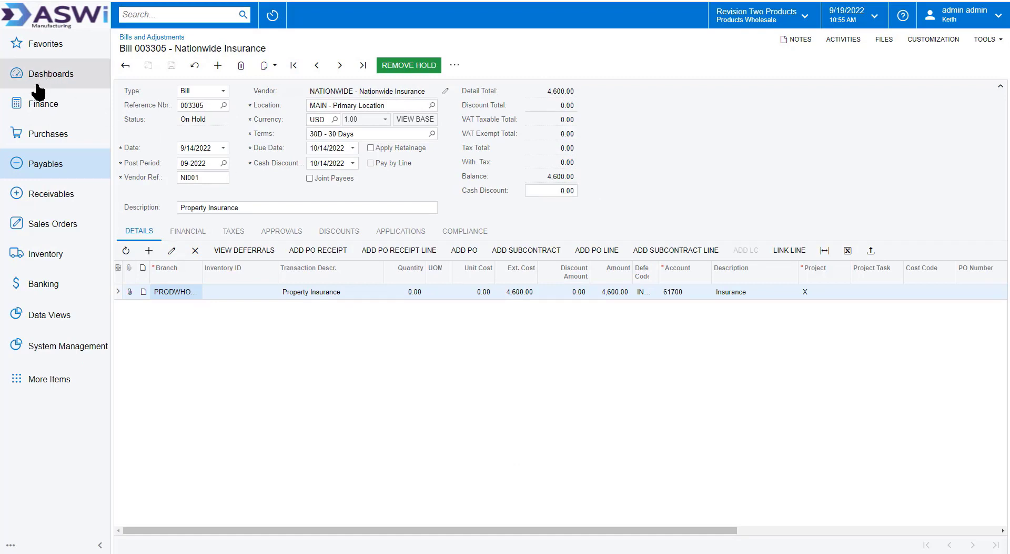
click(33, 108)
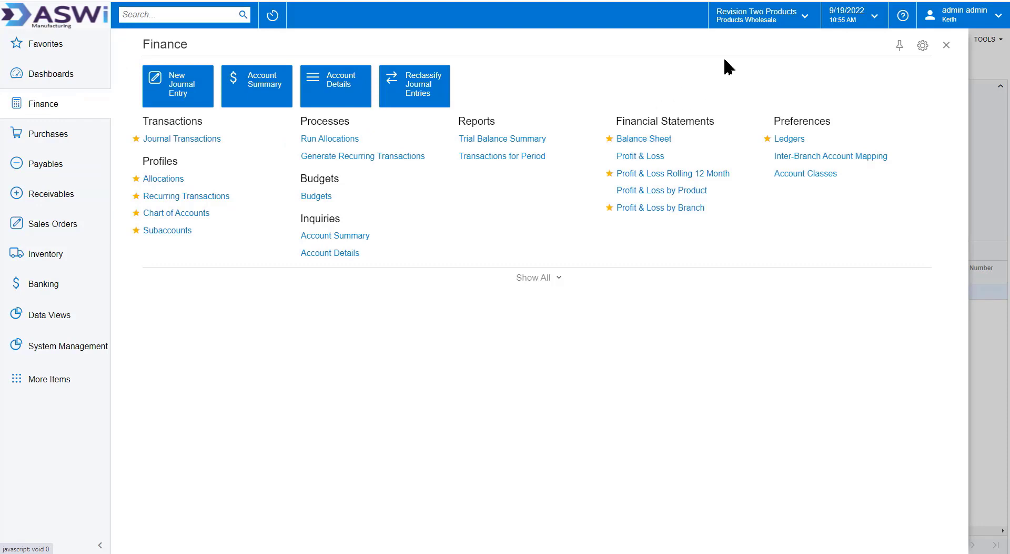
click(808, 18)
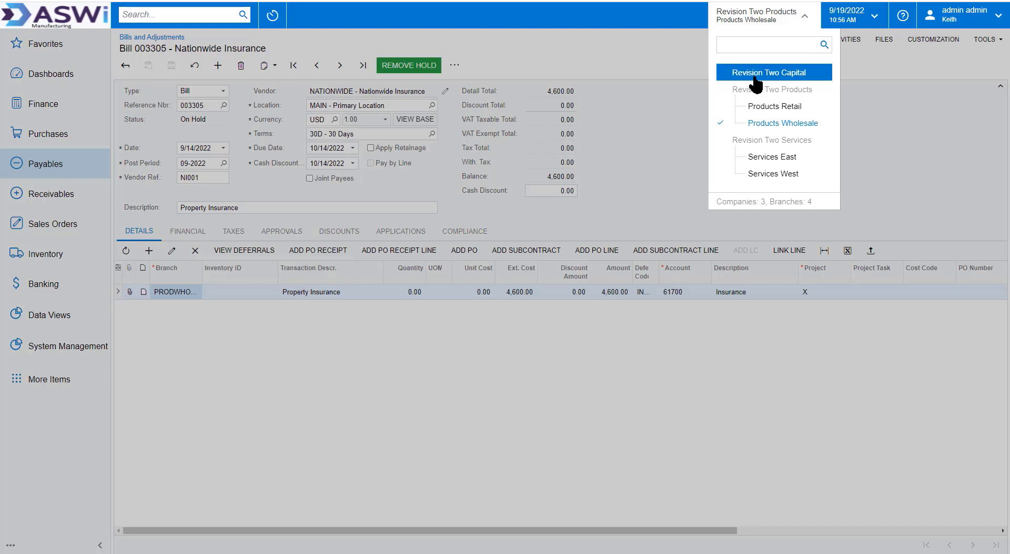
click(42, 108)
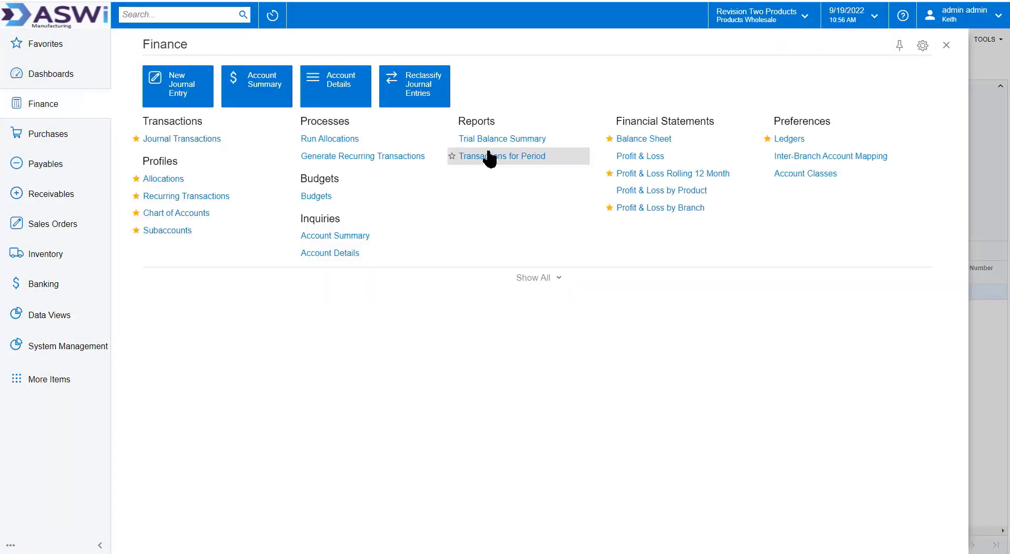
Run the 09-2022 actual Balance Sheet and show its company and branch tree.
click(638, 141)
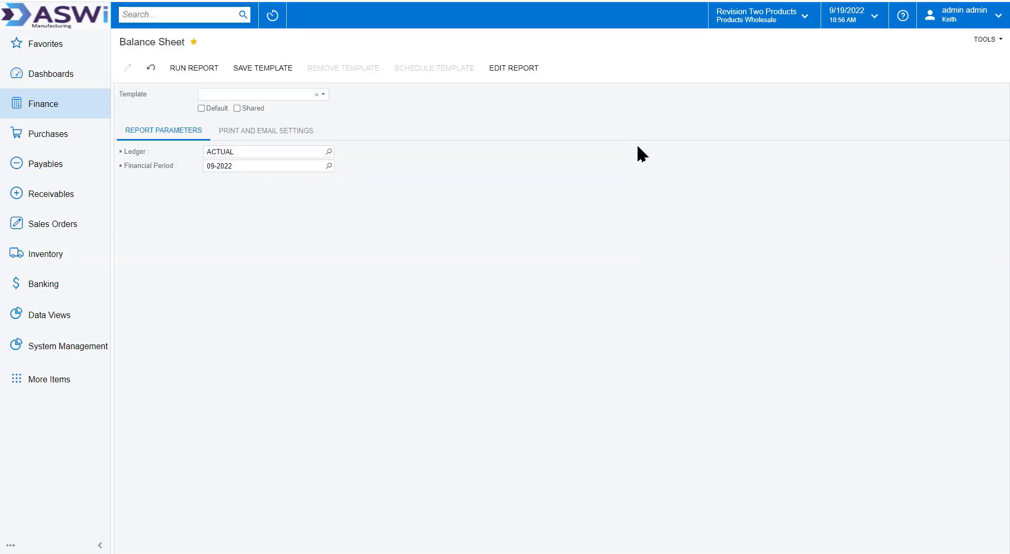
click(193, 68)
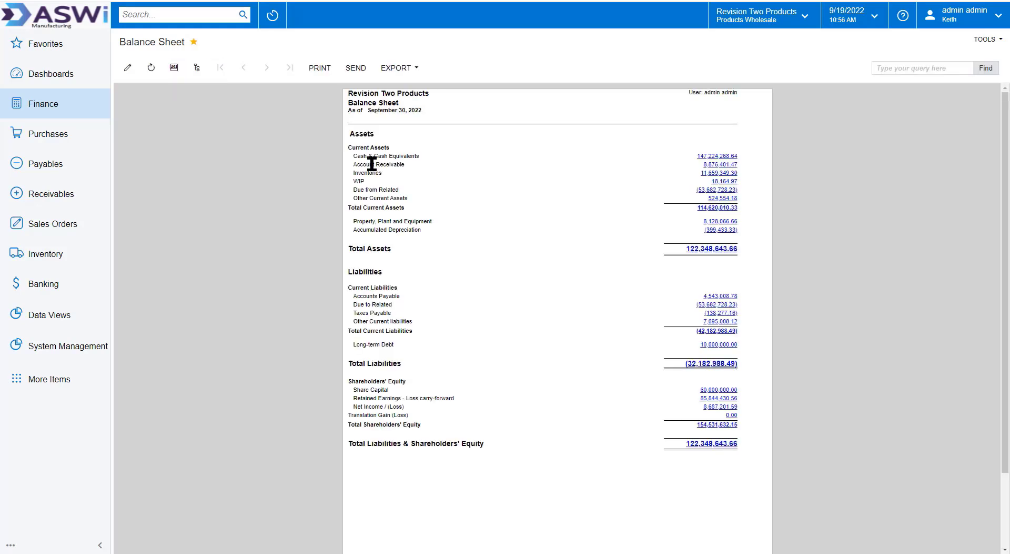
click(196, 69)
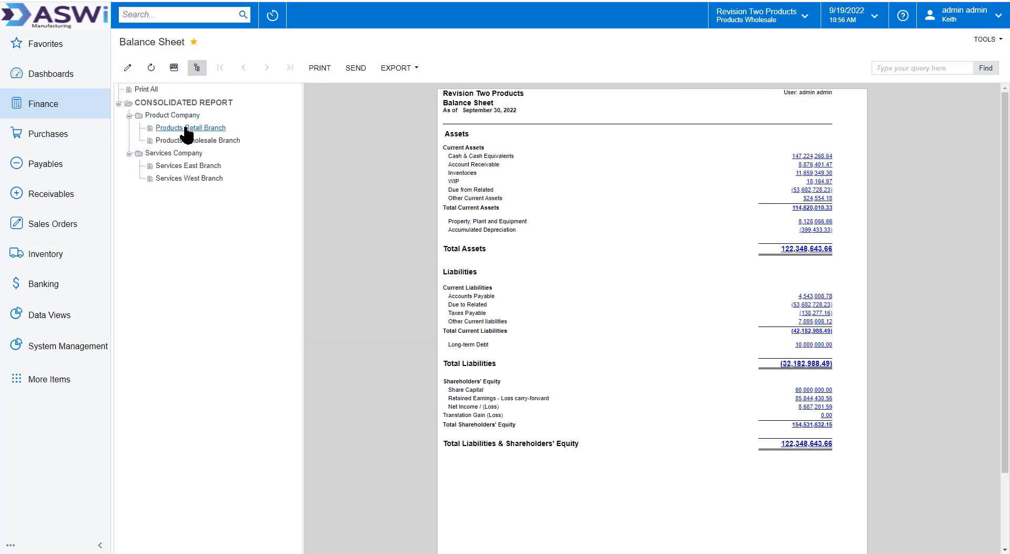
Compare Services West Branch, Services Company and consolidated figures, ending on Products Wholesale Branch.
click(181, 178)
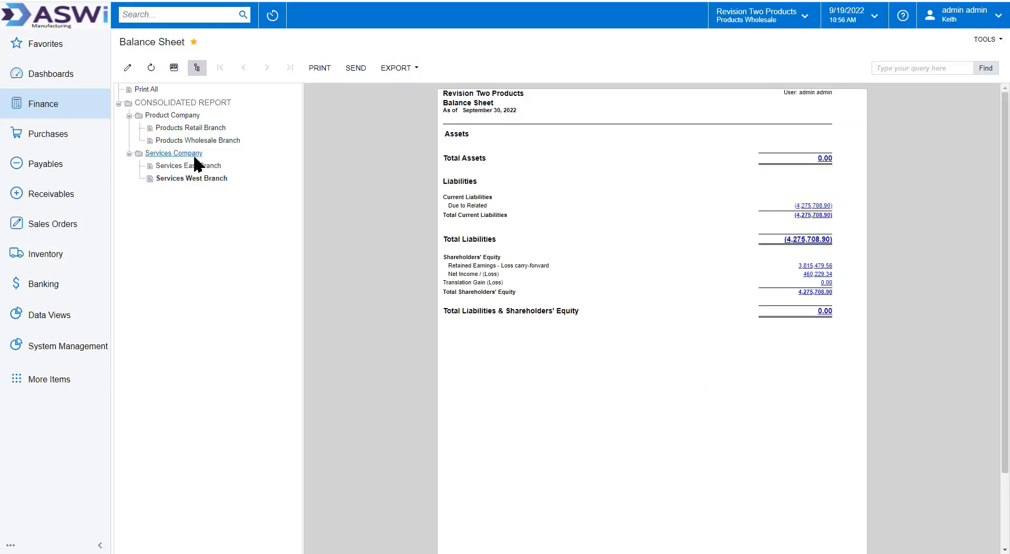
click(176, 154)
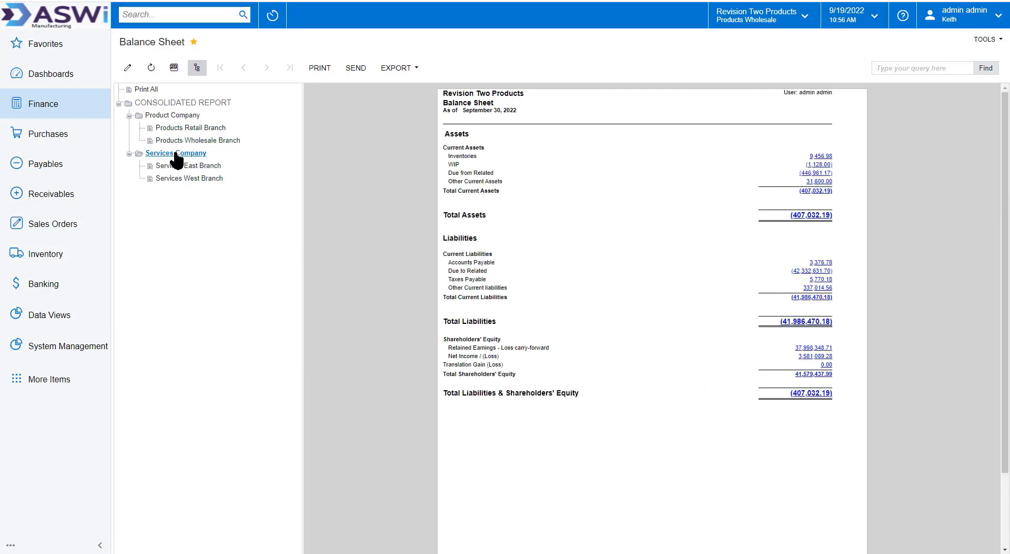
click(175, 140)
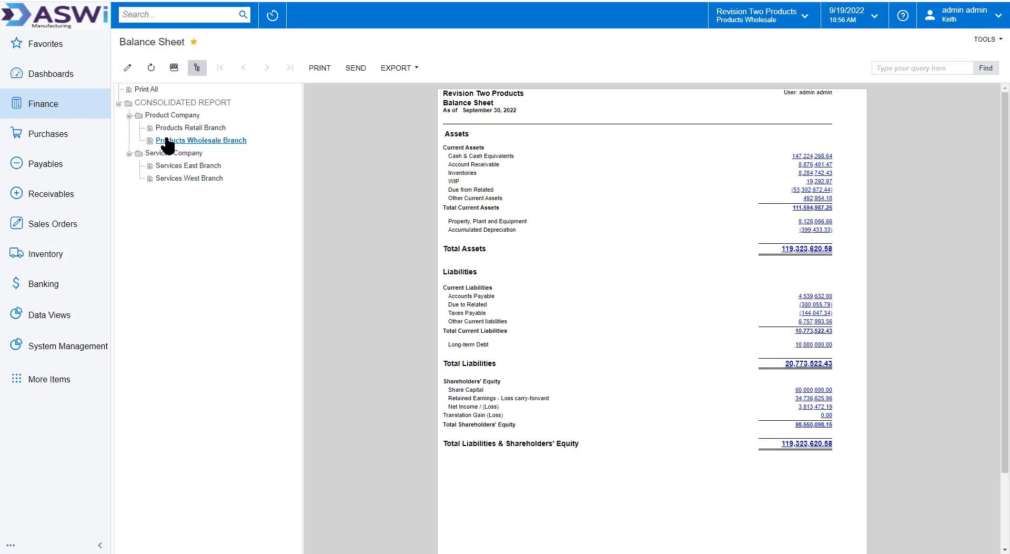
click(170, 105)
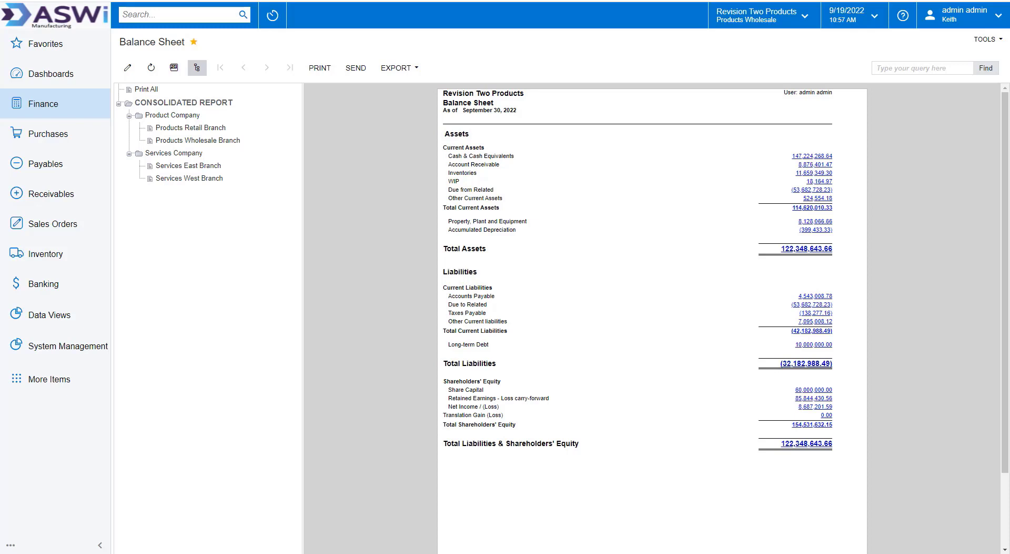
click(205, 141)
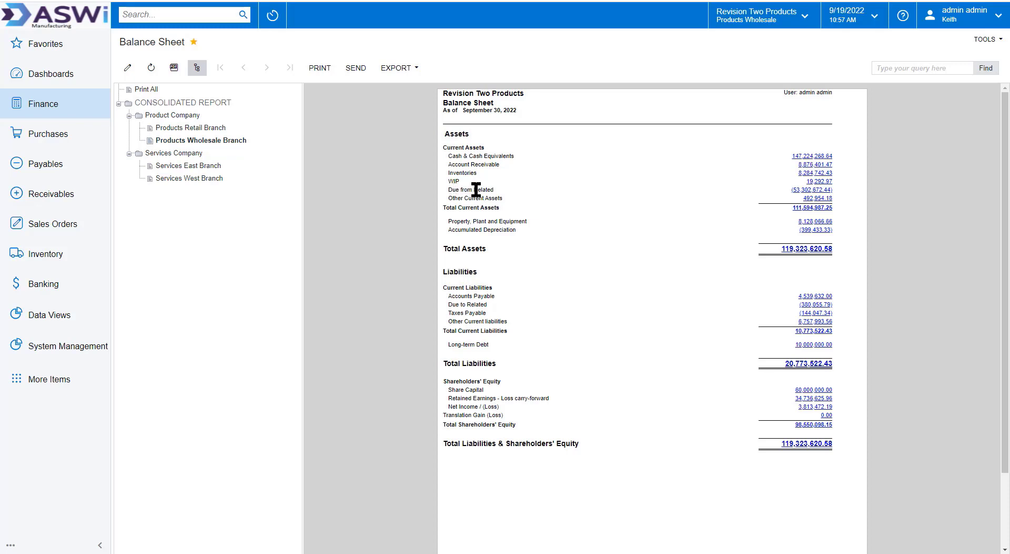
Drill from Due from Related through account 19000 to transfer 001829's financial details.
click(809, 198)
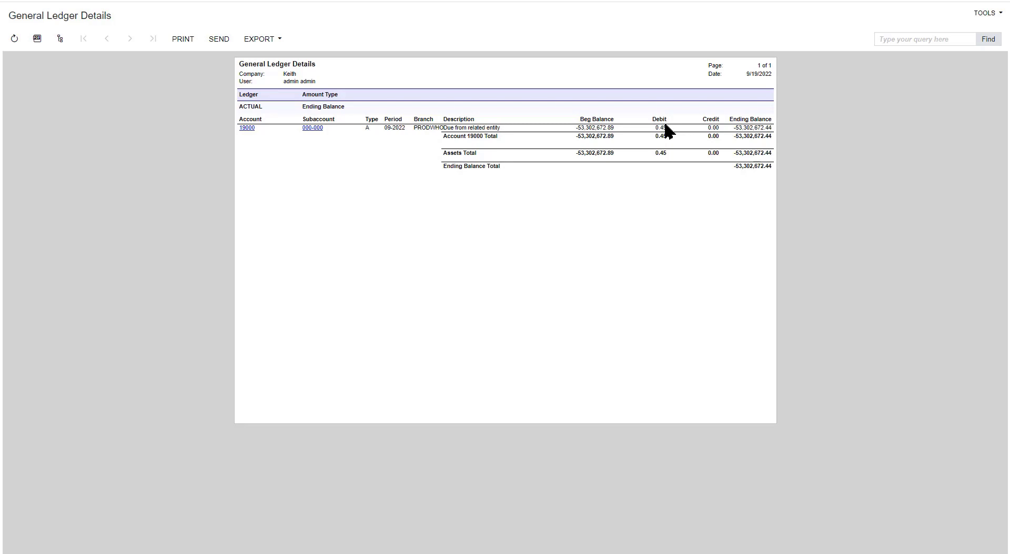
click(247, 128)
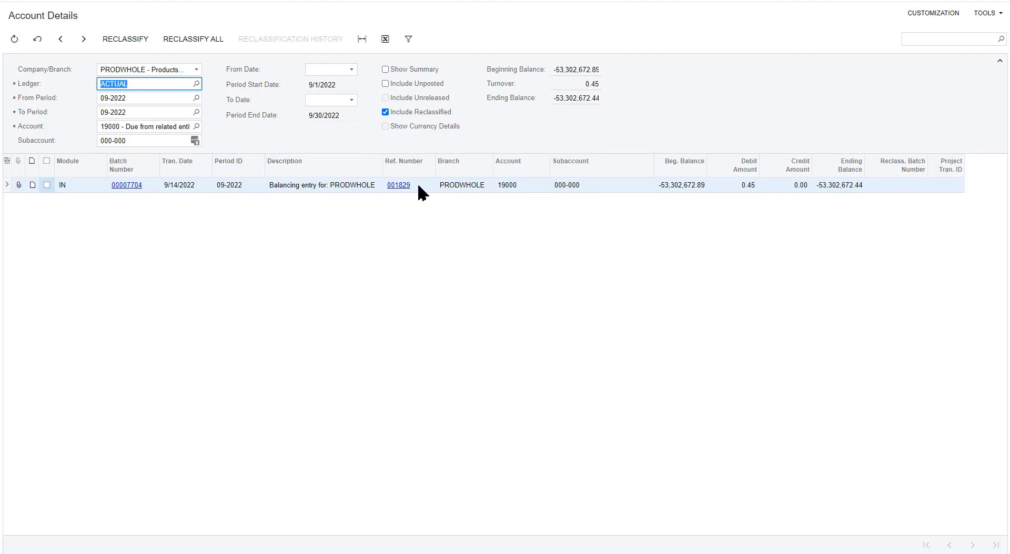
click(399, 185)
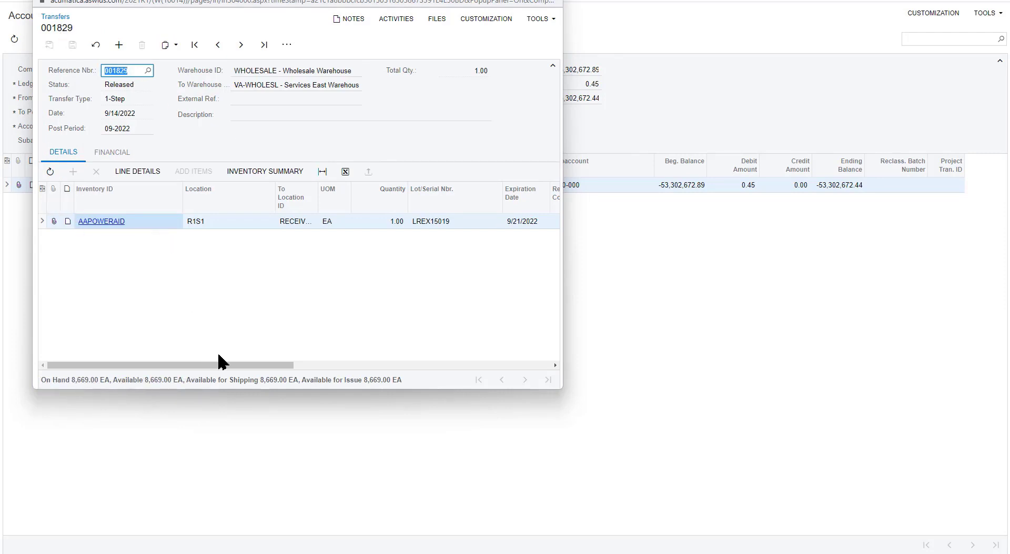
mouse_move(226, 363)
mouse_down()
mouse_move(425, 367)
mouse_move(210, 368)
mouse_up()
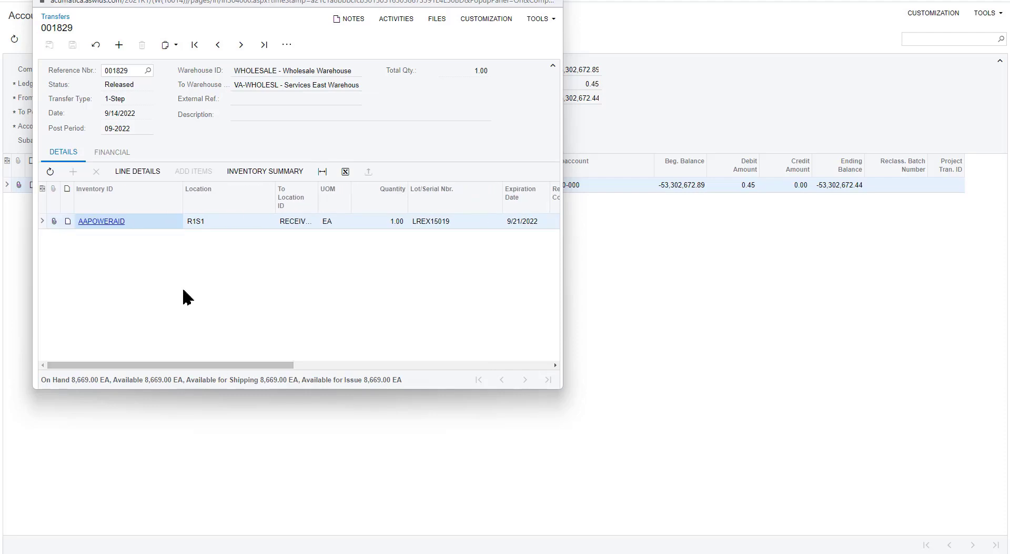
click(110, 155)
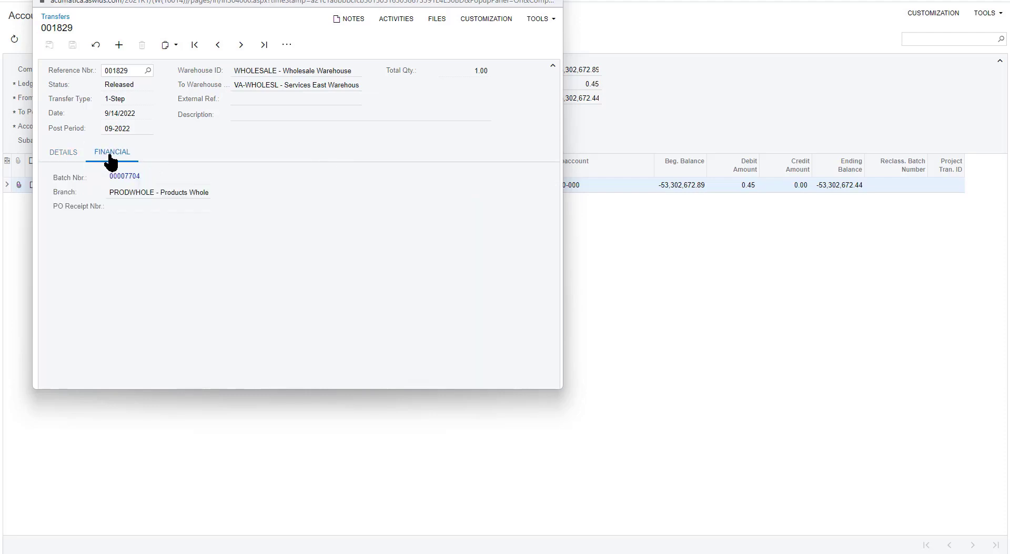
Review journal batch IN 00007704, then close it to return to the Balance Sheet.
click(125, 178)
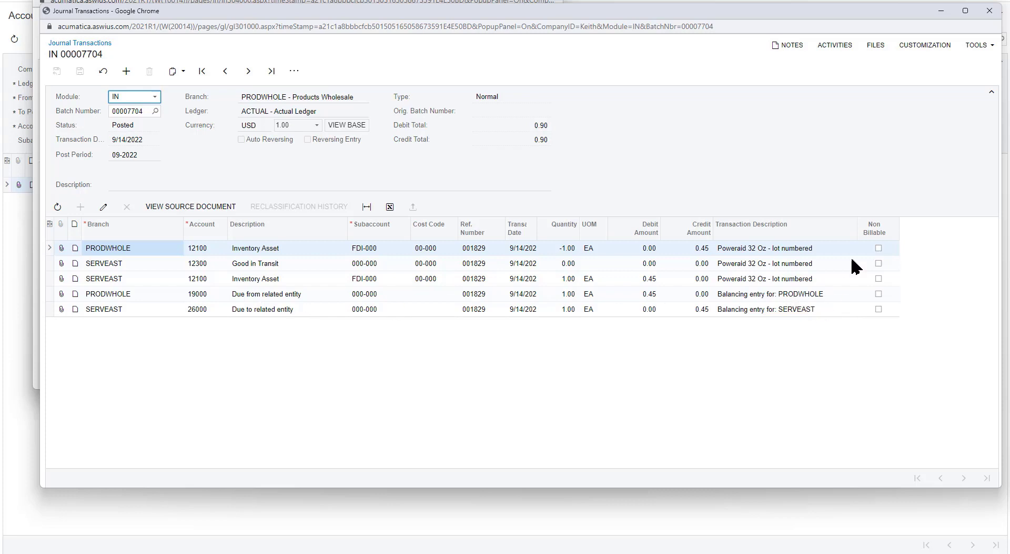
click(992, 14)
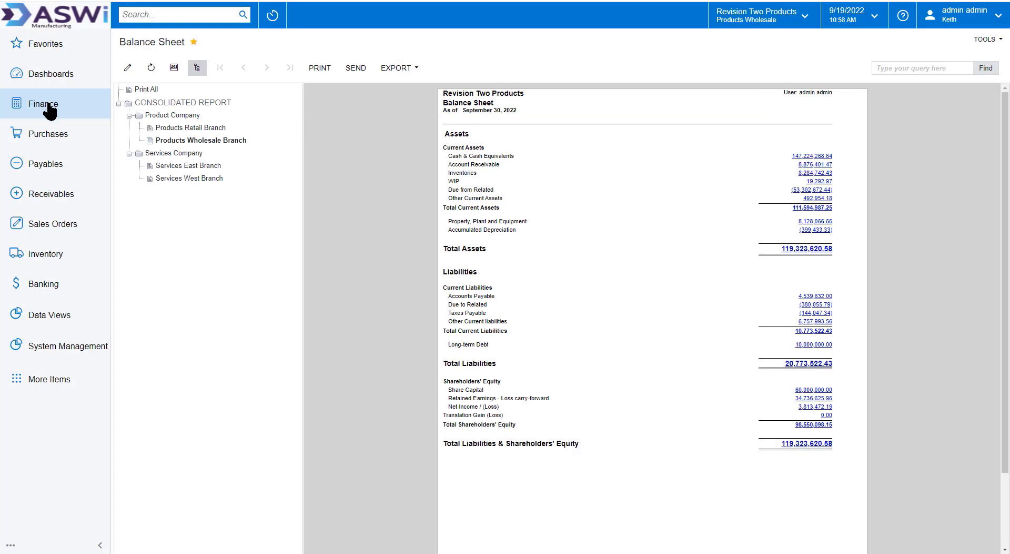
Run Profit & Loss by Product for 12-2021 on the ACTUAL ledger from the Finance workspace.
click(48, 105)
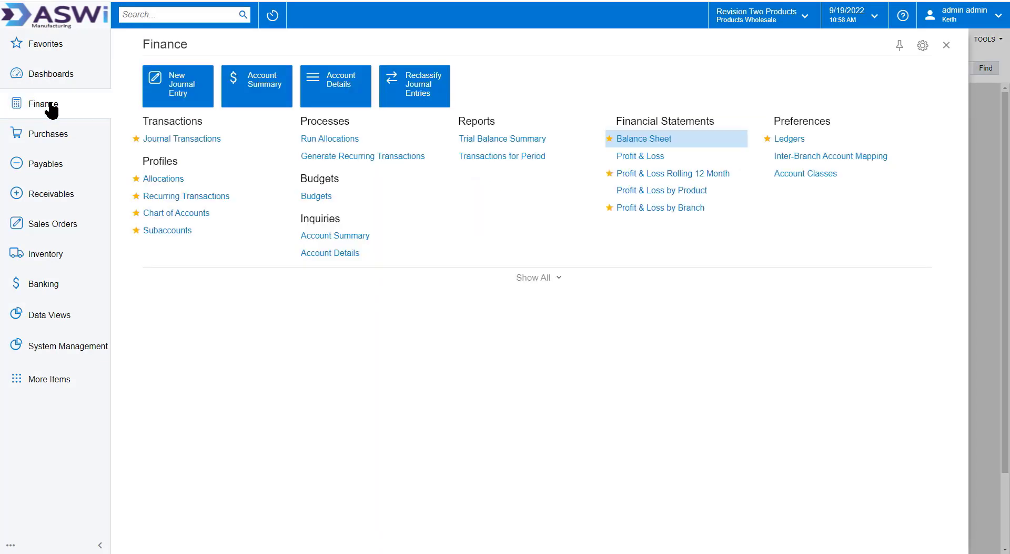
click(539, 279)
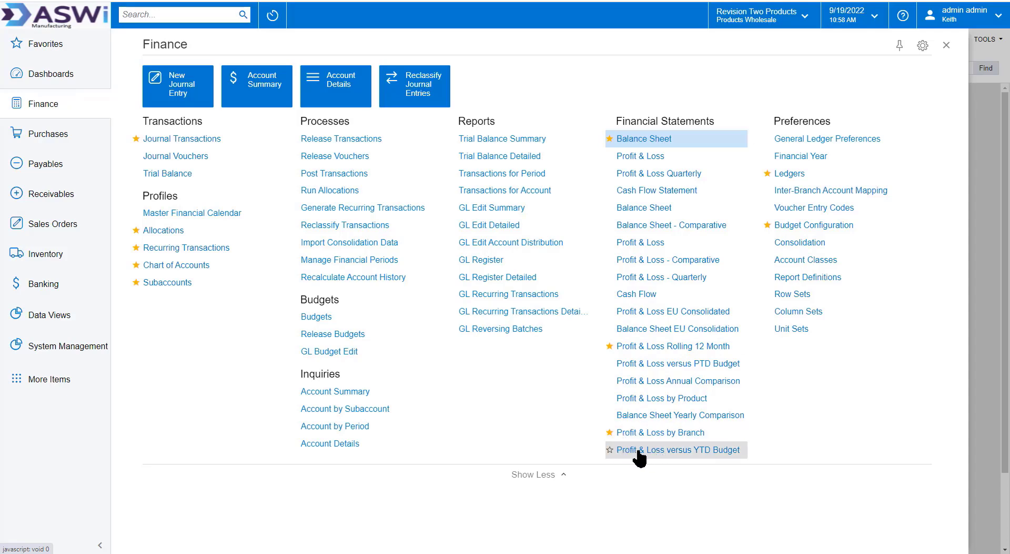
click(639, 400)
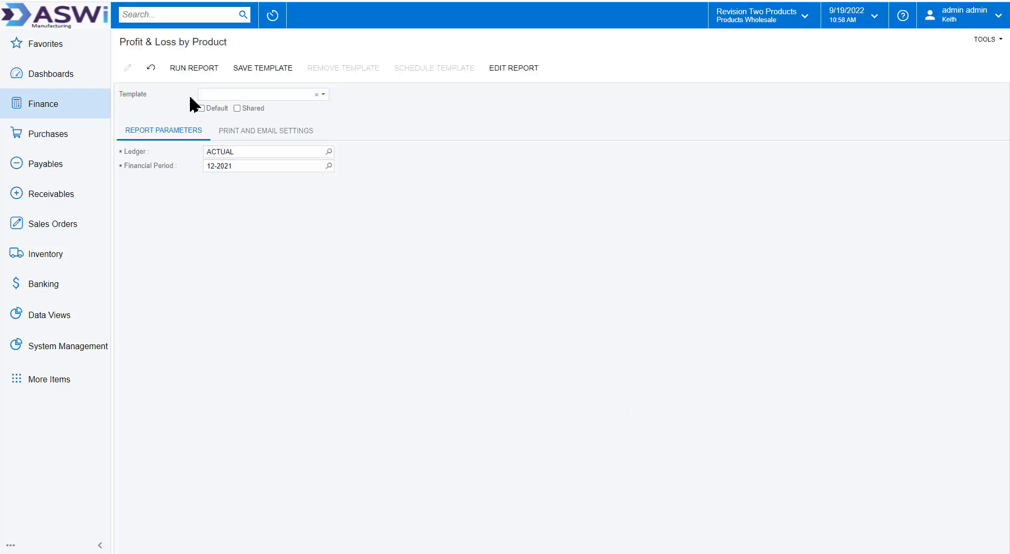
click(194, 68)
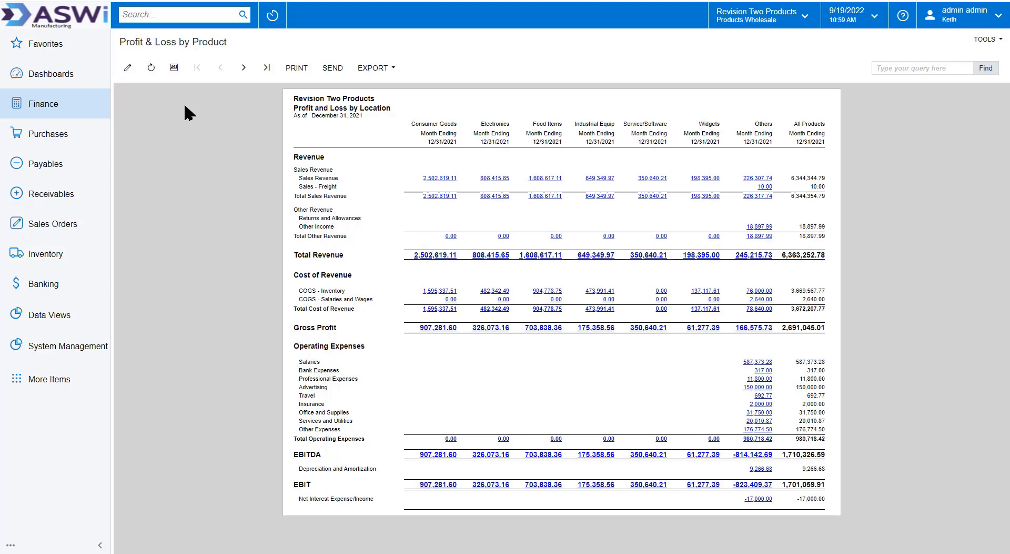
Run the Profit & Loss Rolling 12 Month report from the Finance screens.
click(50, 112)
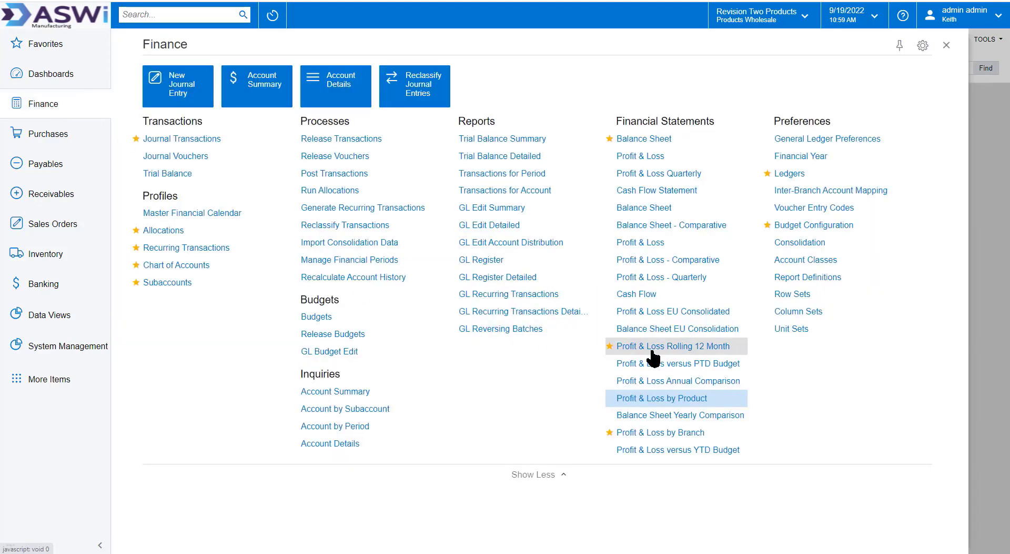
click(669, 347)
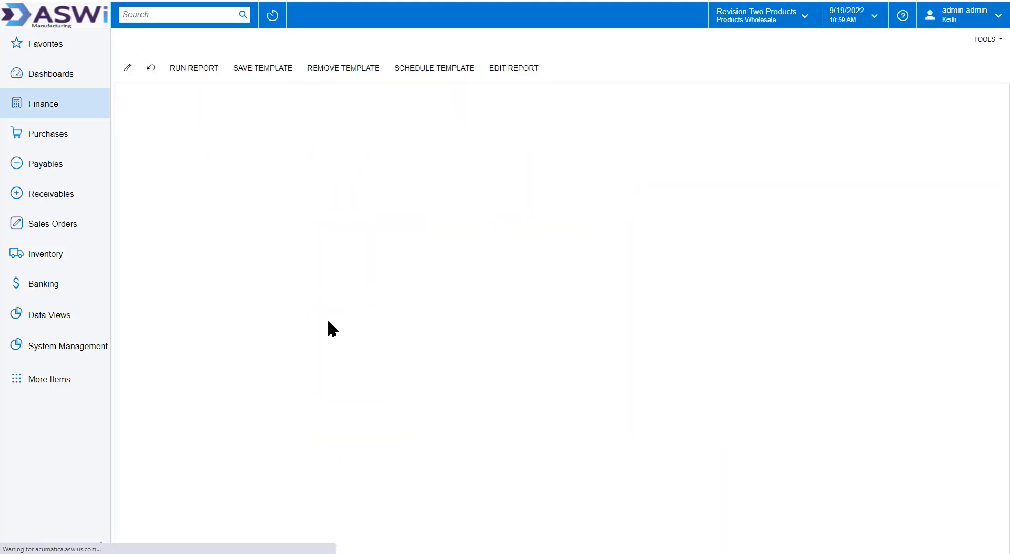
click(193, 70)
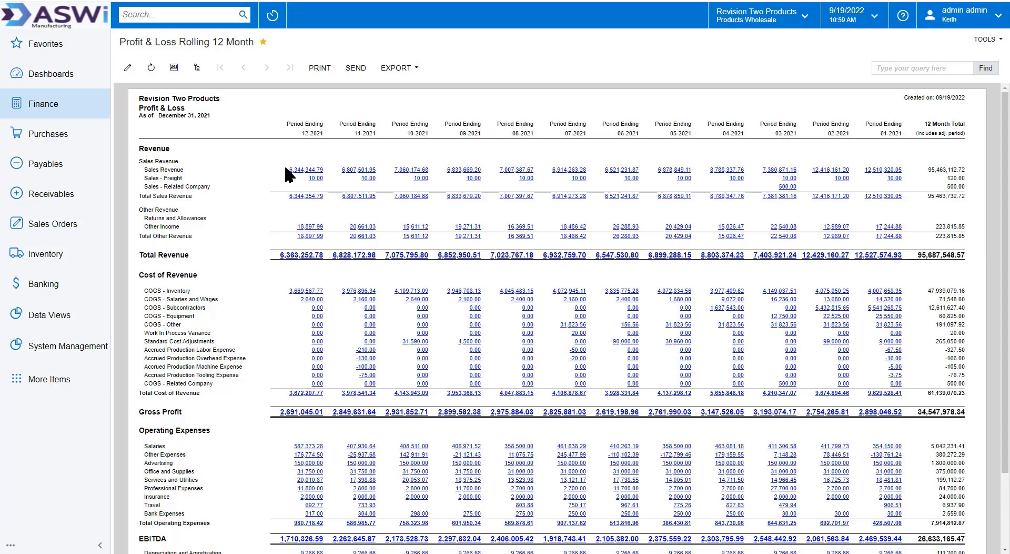
Compare Products Retail Branch figures with the consolidated report totals.
click(197, 67)
click(185, 131)
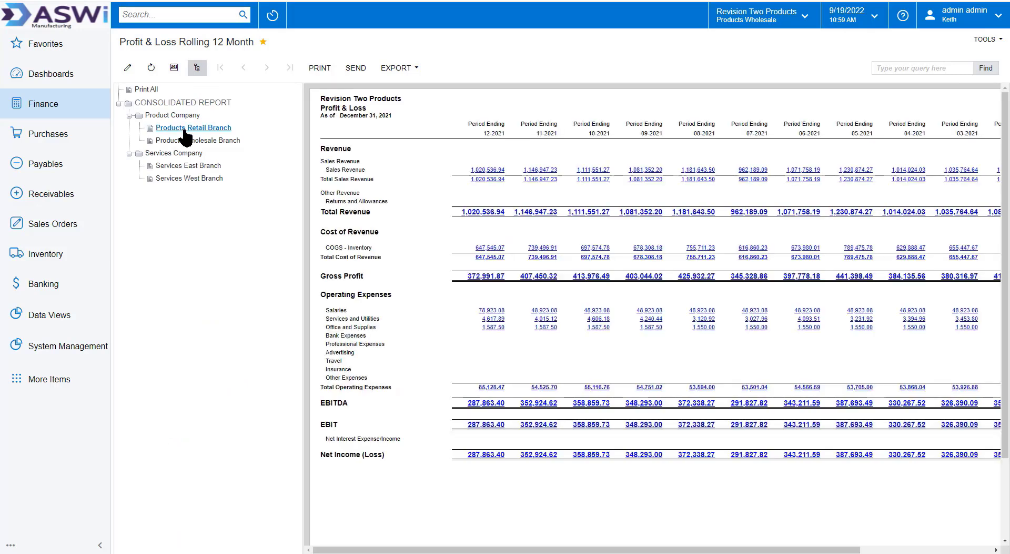
click(169, 103)
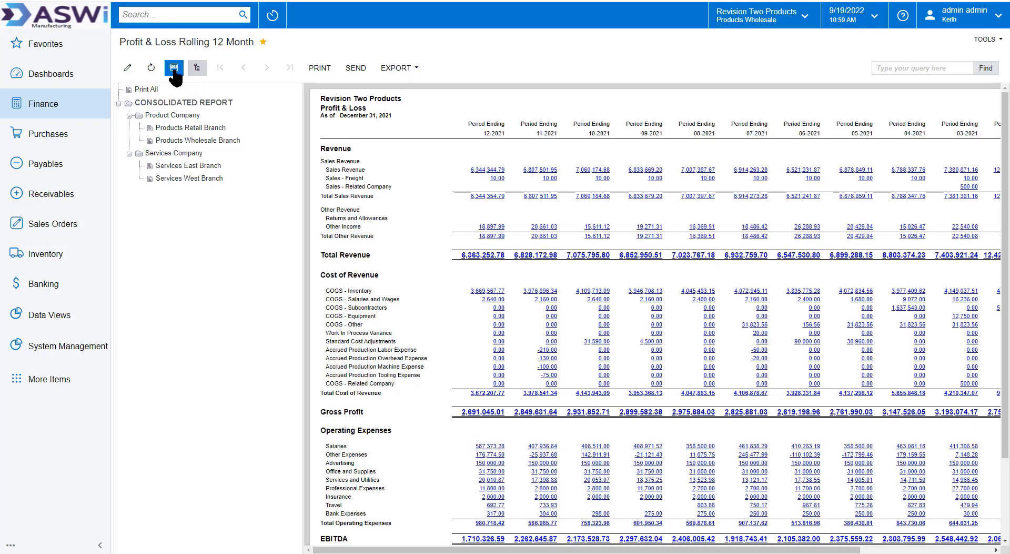
Change the DPL12 report definition's unit set from BRANCHES to PRODUCT and save it.
click(127, 69)
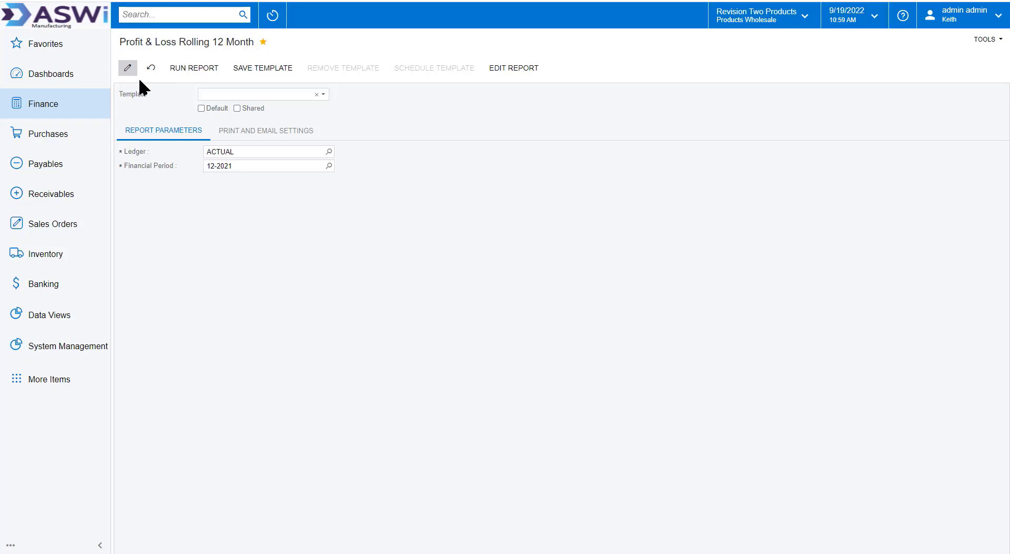
click(533, 74)
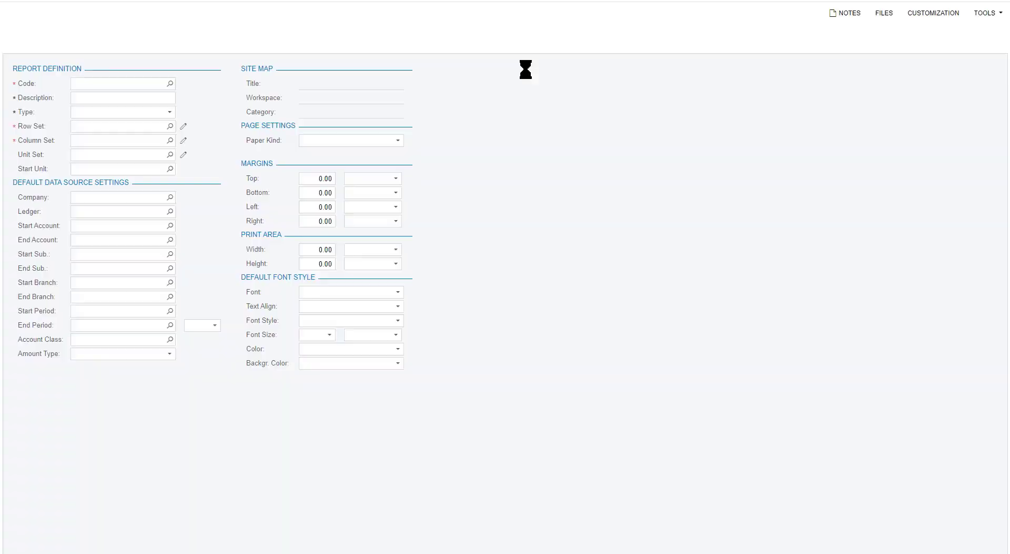
click(170, 155)
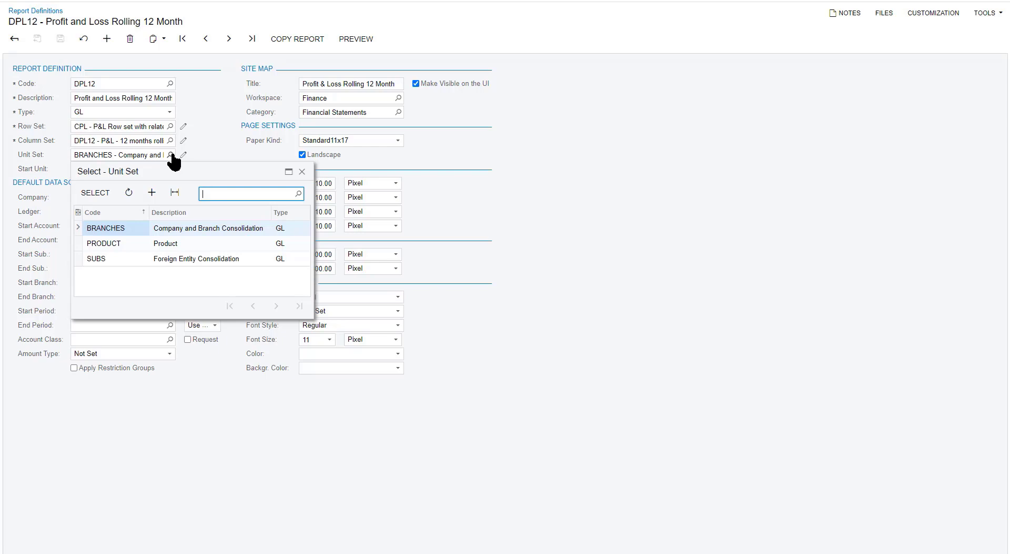
click(117, 246)
double_click(116, 245)
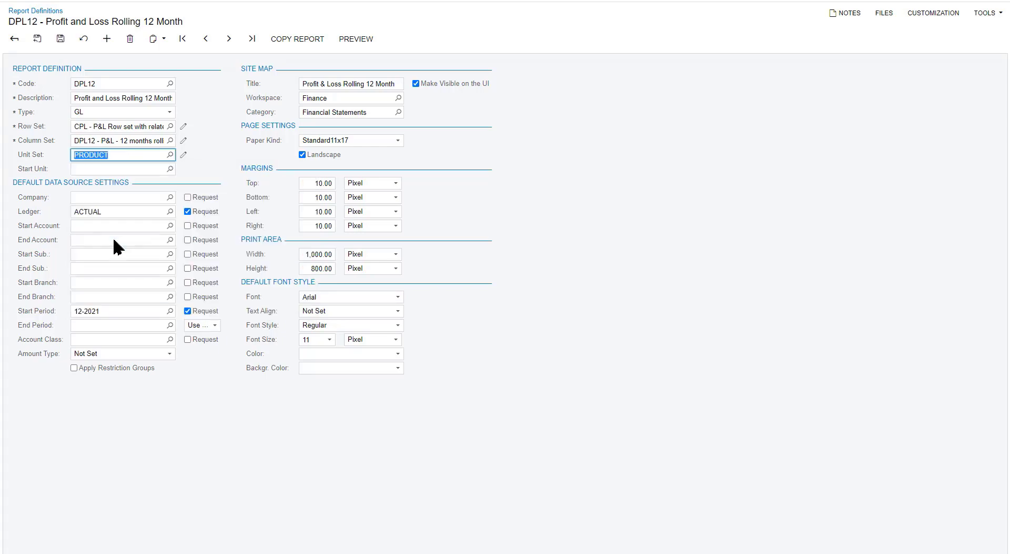
click(61, 39)
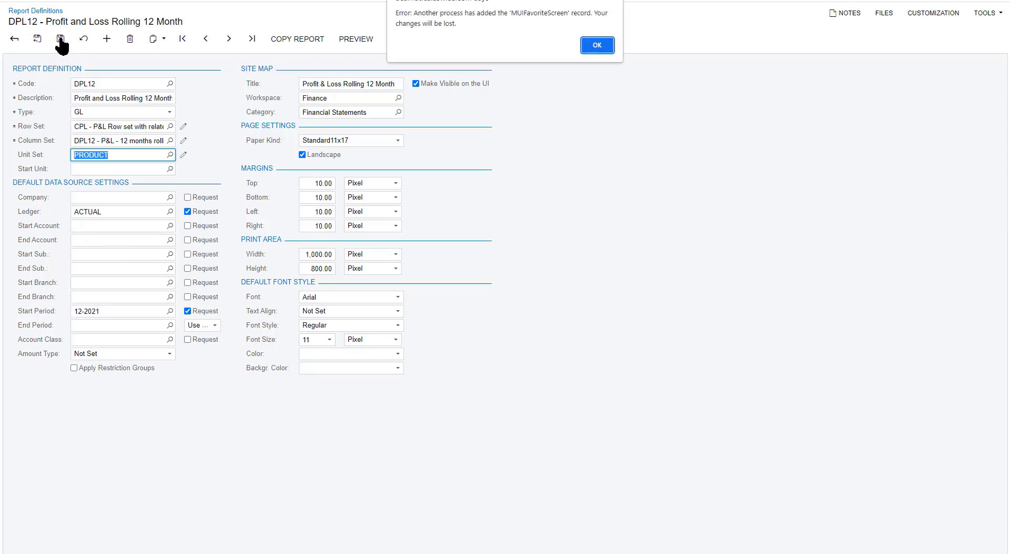
click(598, 46)
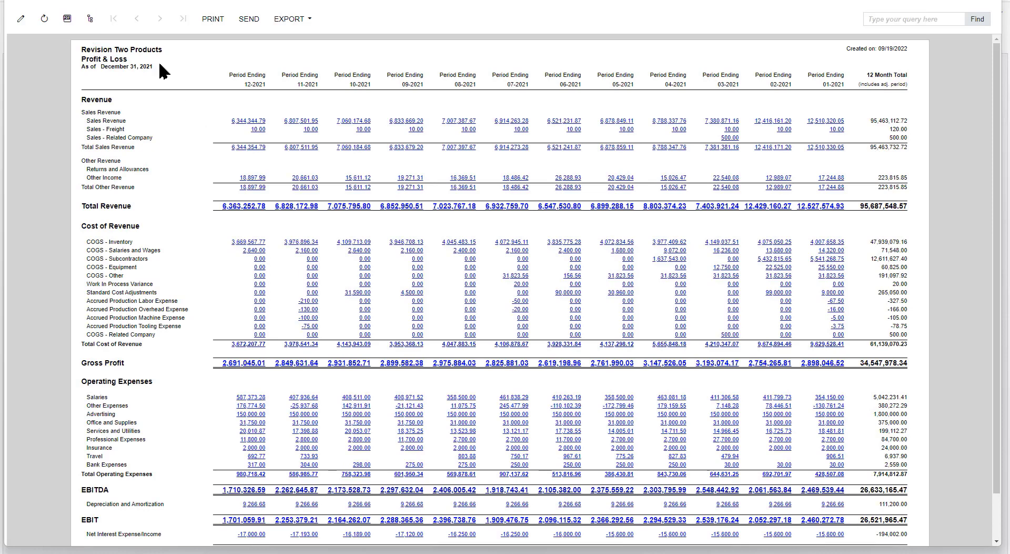
Filter the rolling report to Food Items and start an email carrying the report.
click(91, 20)
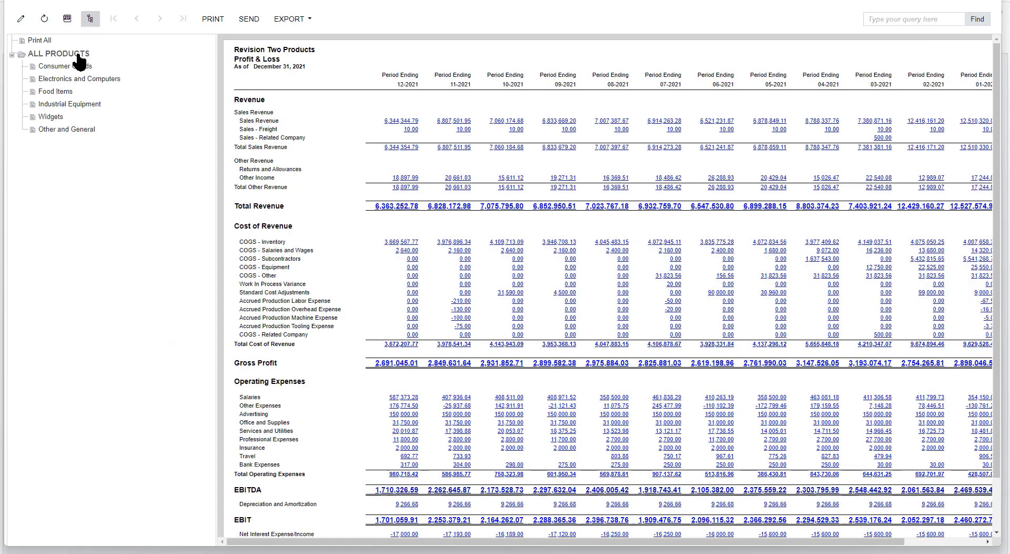
click(59, 94)
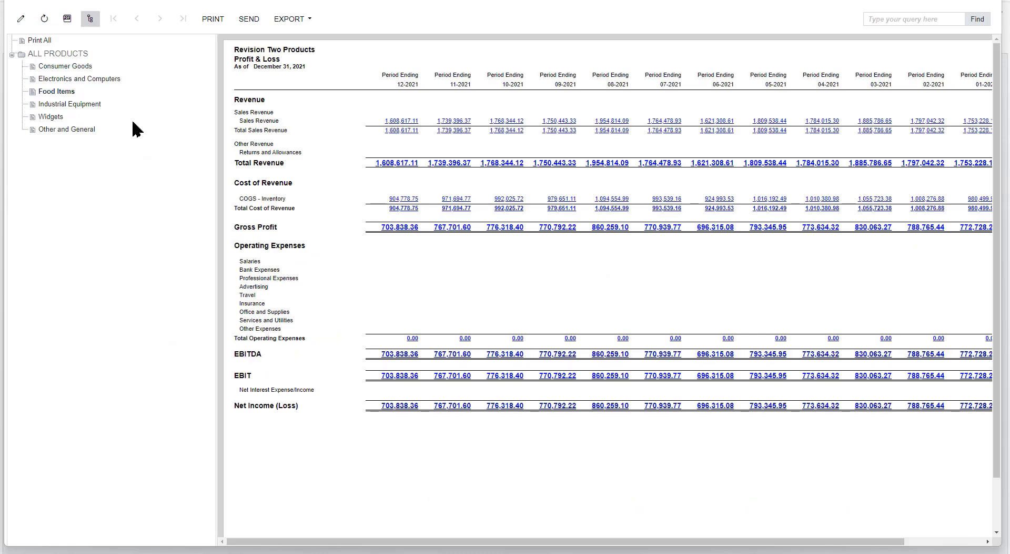
click(289, 20)
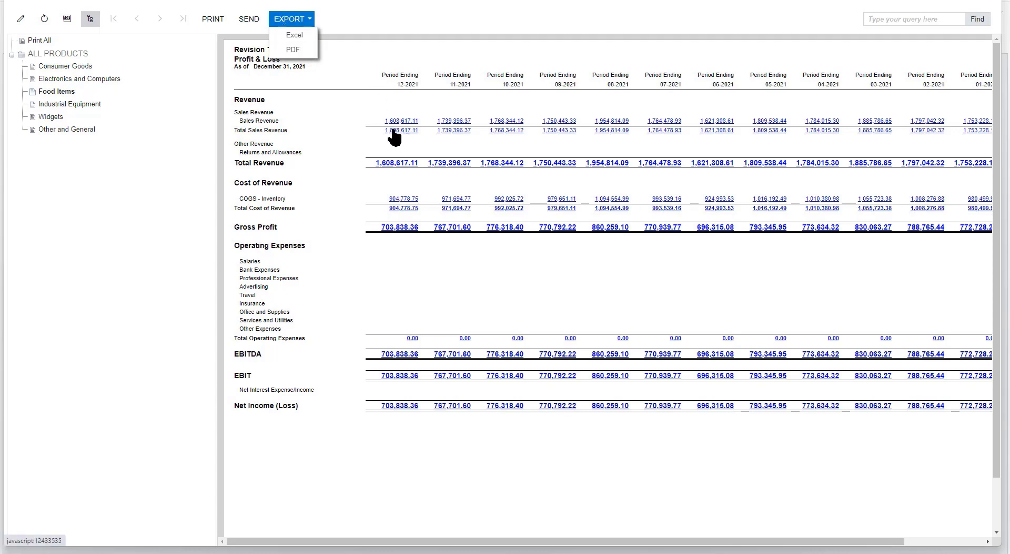
click(245, 20)
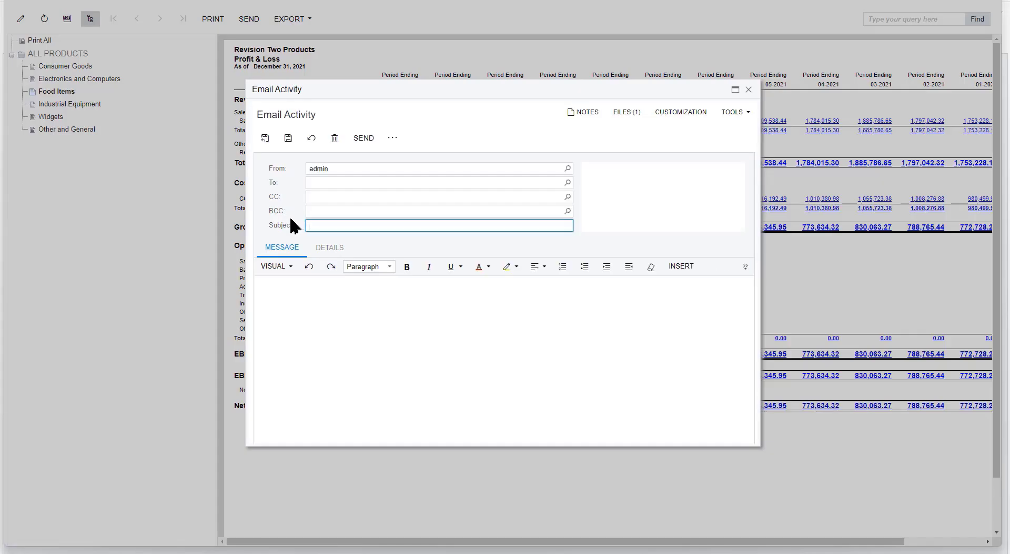
Confirm DPL12 - (9_19_2022).pdf is attached, discard the email, and open the Controller dashboard.
click(626, 120)
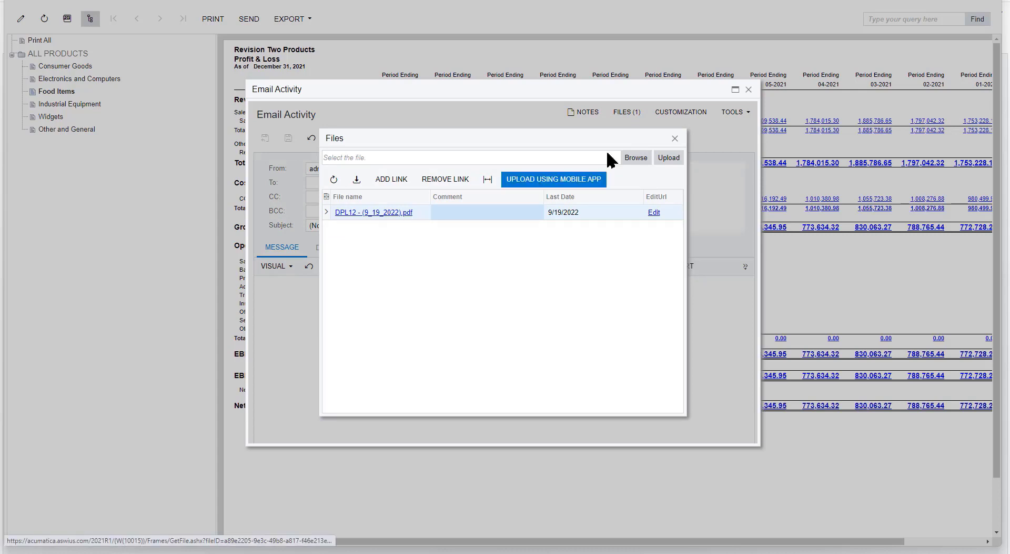
click(675, 138)
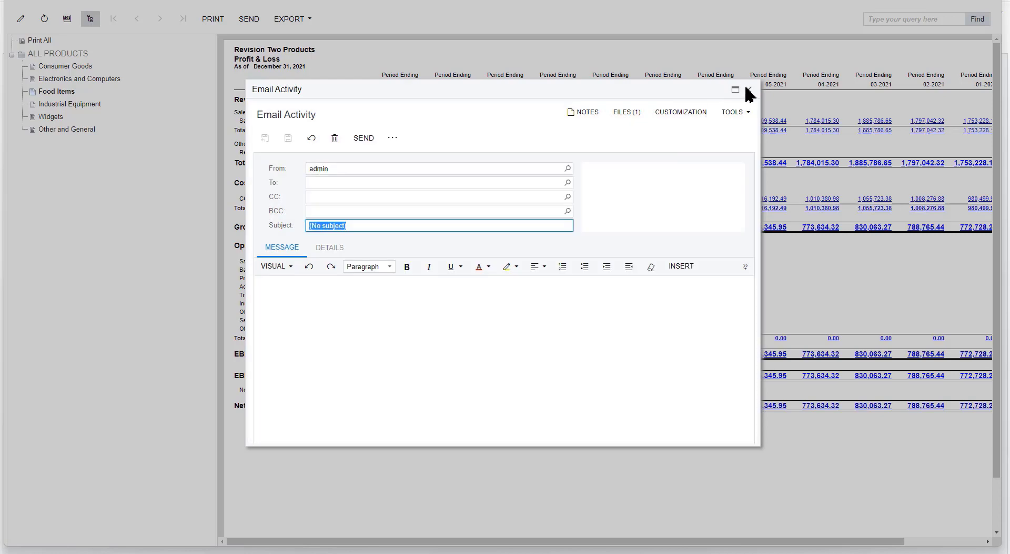
click(749, 90)
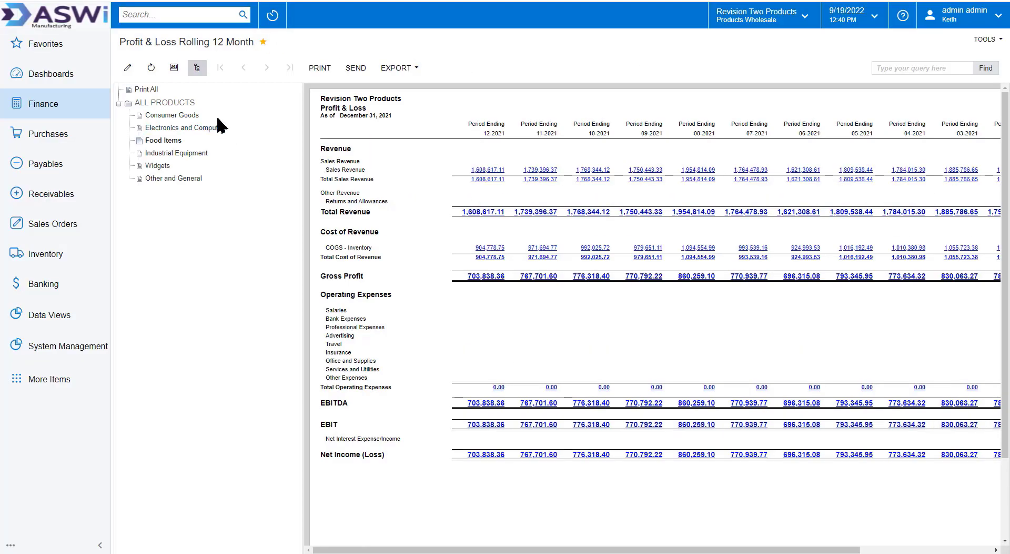
click(66, 76)
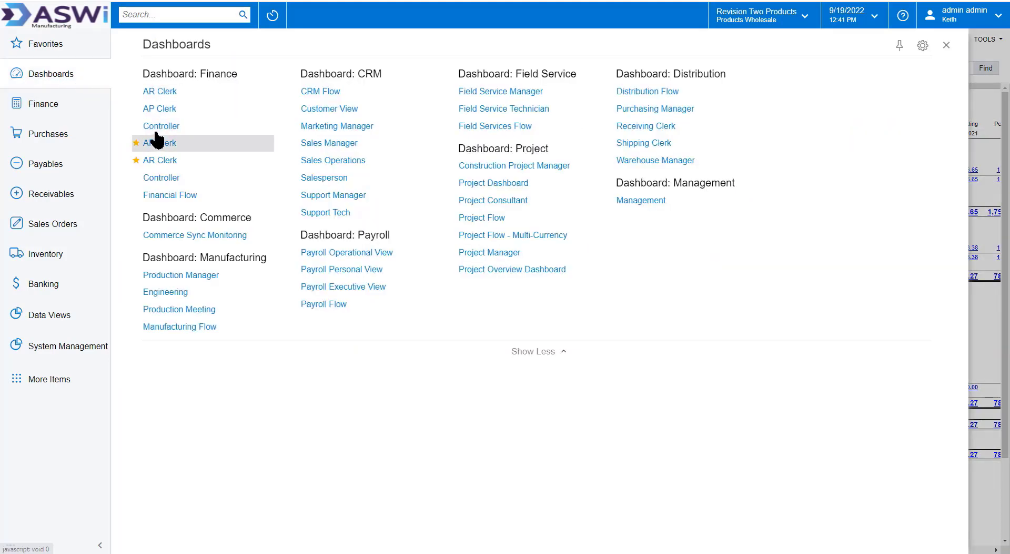
click(164, 179)
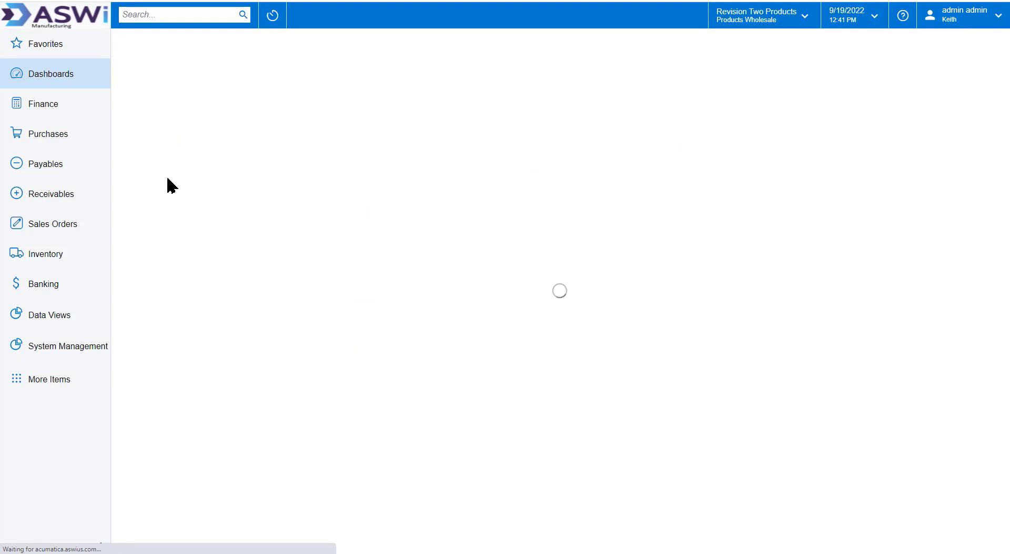